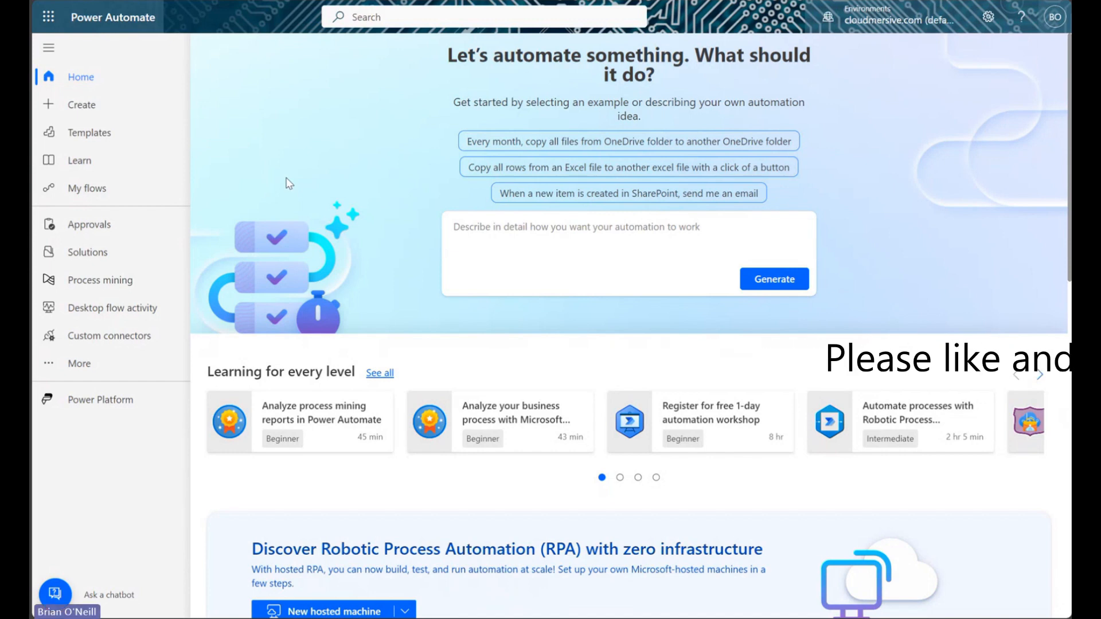
Step: Create an instant cloud flow that uses the Manually trigger a flow trigger, and dismiss the Copilot pane
left_click(126, 104)
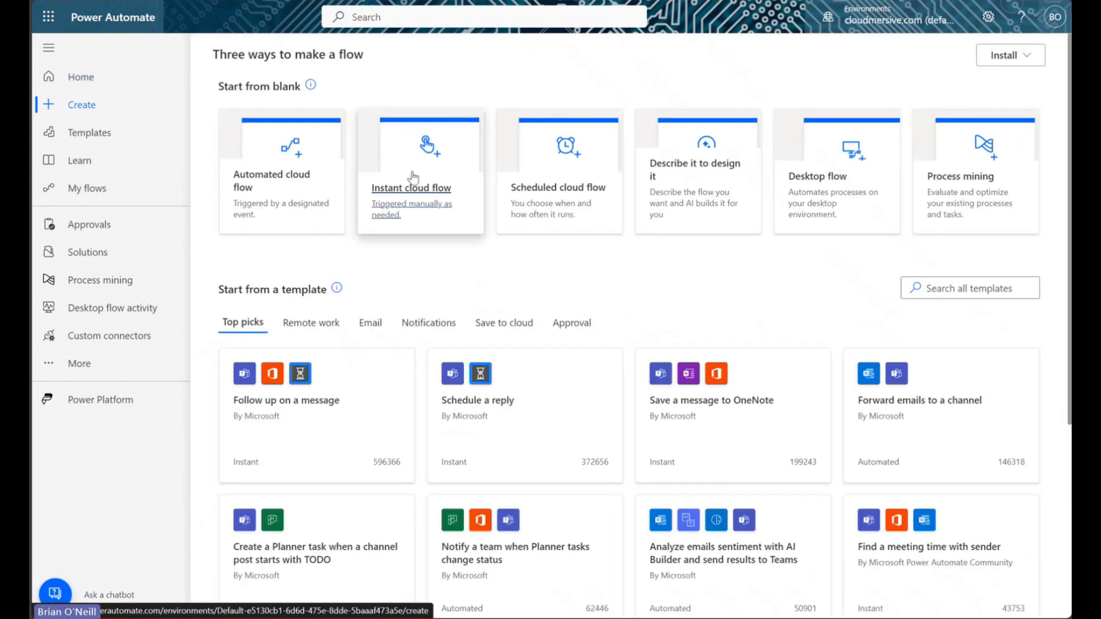
left_click(422, 194)
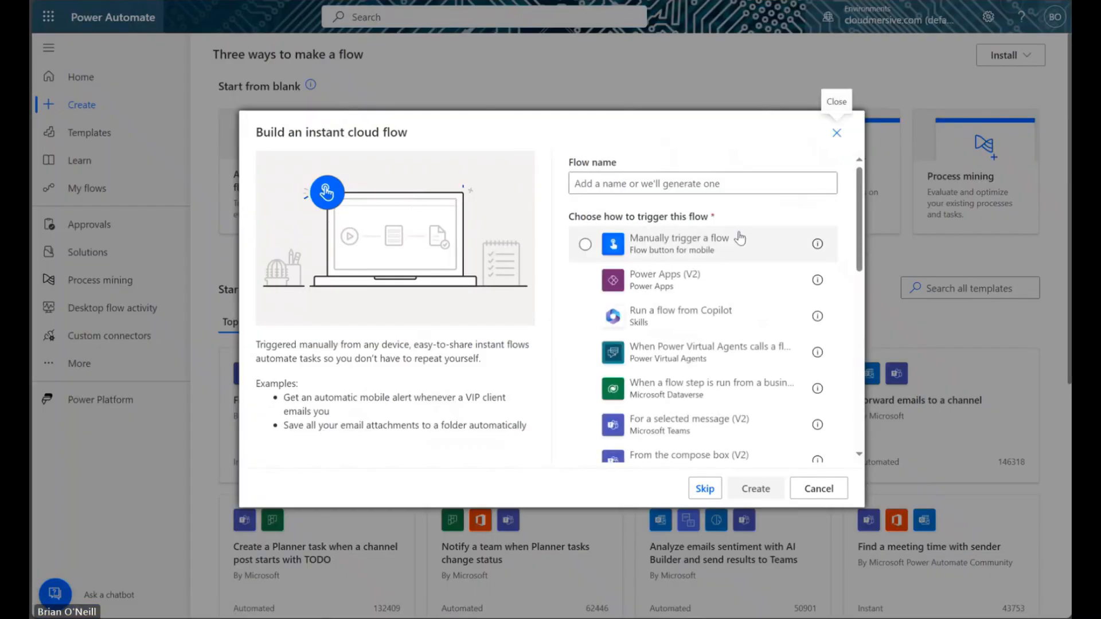
left_click(643, 249)
left_click(763, 488)
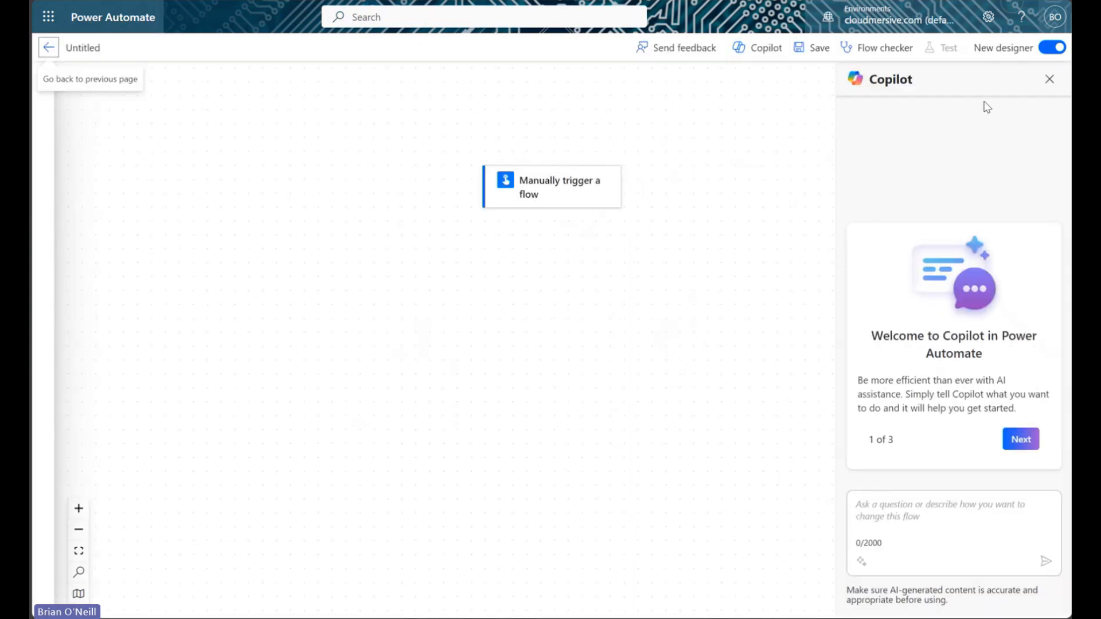
left_click(1050, 79)
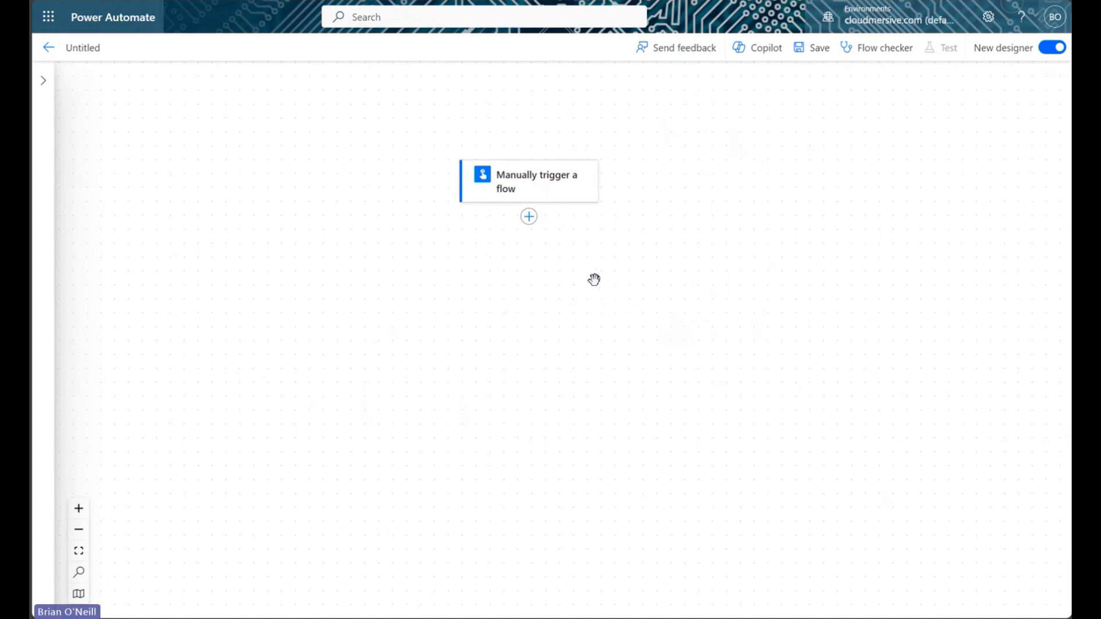
Step: Search actions for "get files" and add SharePoint's Get files (properties only) after the manual trigger
left_click(528, 217)
left_click(576, 221)
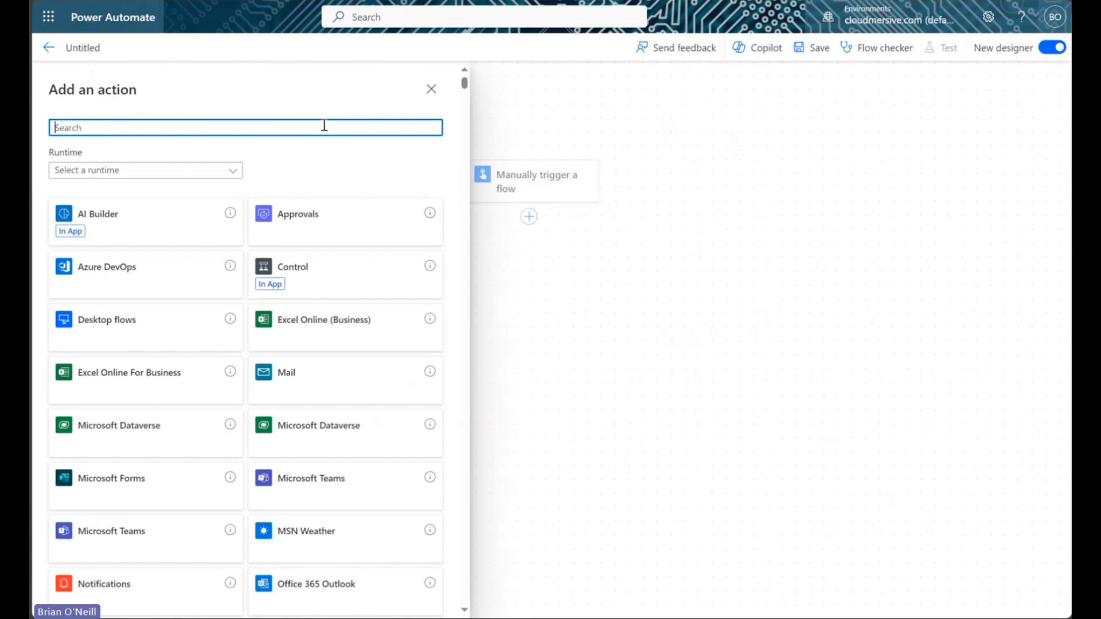
type("get files")
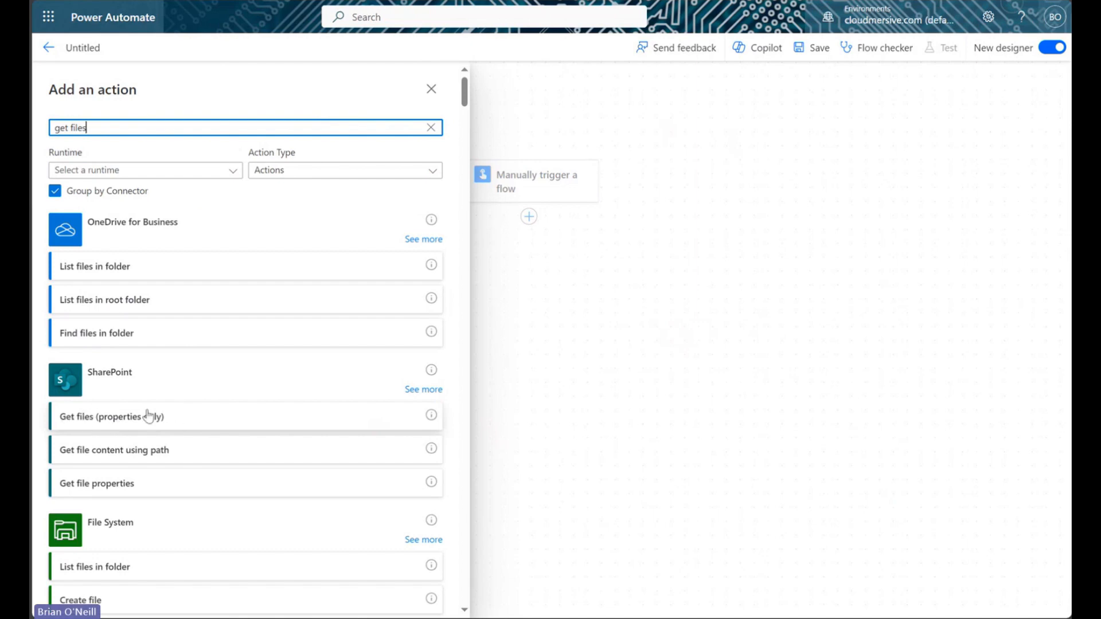
left_click(166, 417)
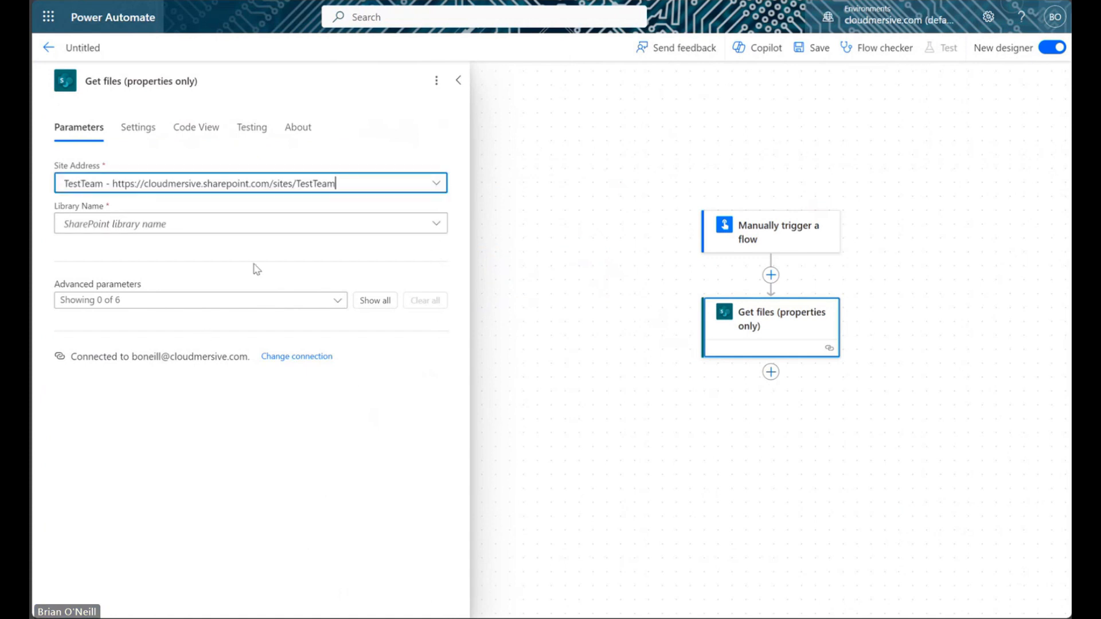
Step: Point the Get files action at the TestTeam site's Documents library and look through all its advanced parameters
left_click(340, 259)
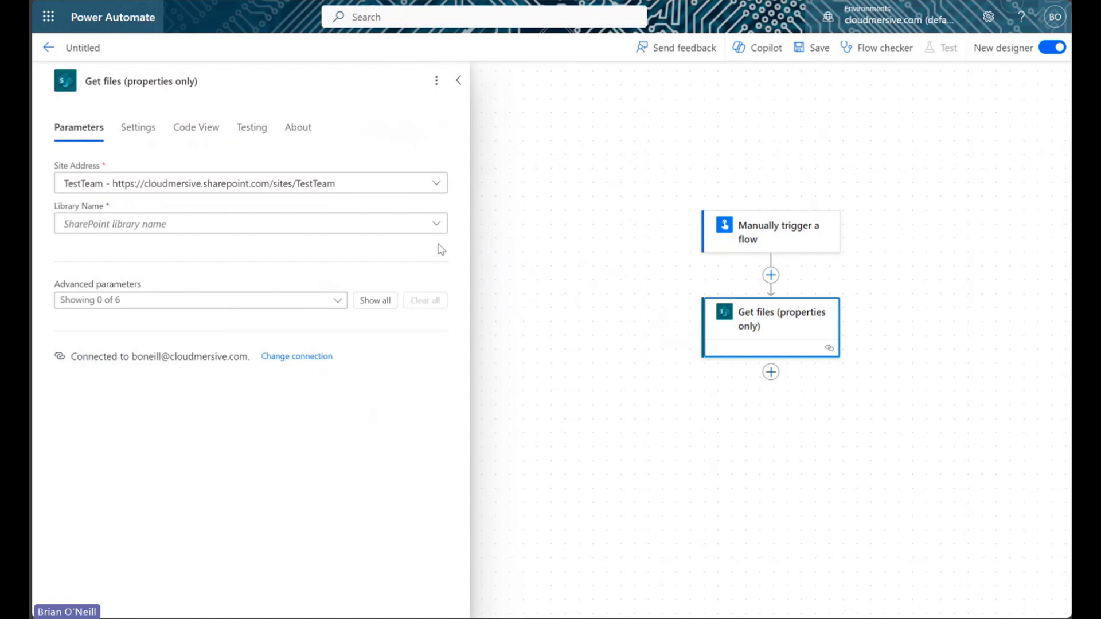
left_click(437, 225)
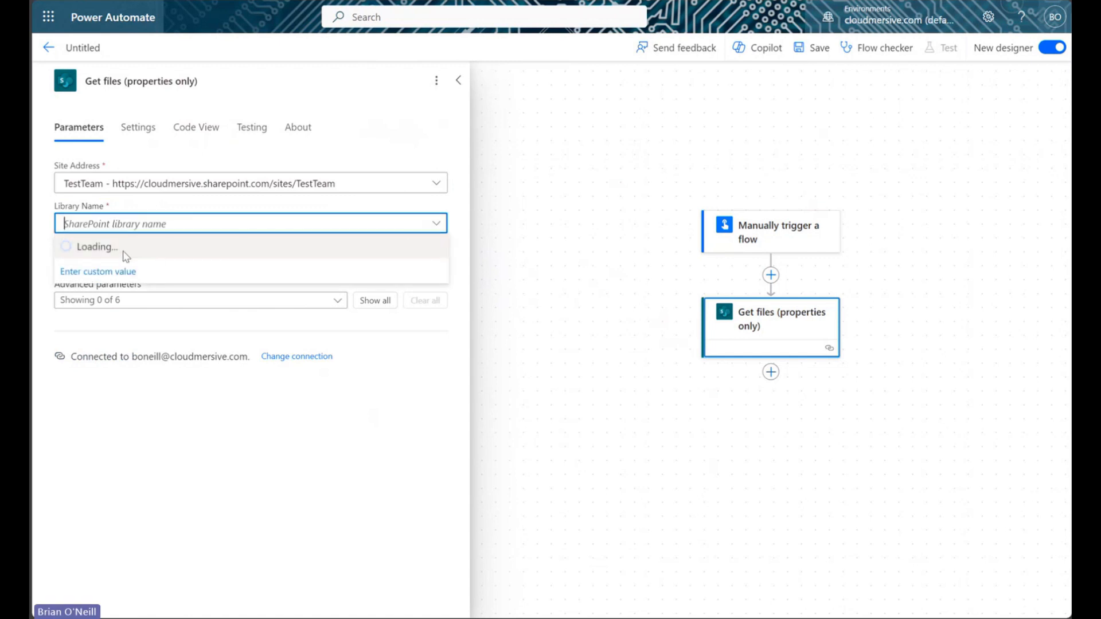
left_click(100, 248)
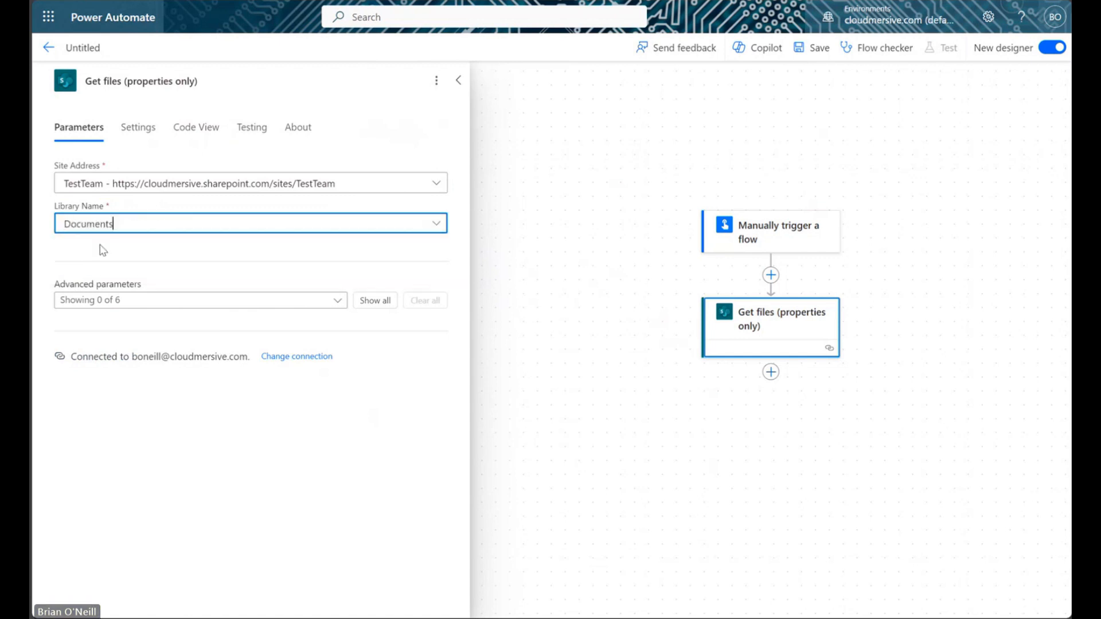
left_click(299, 251)
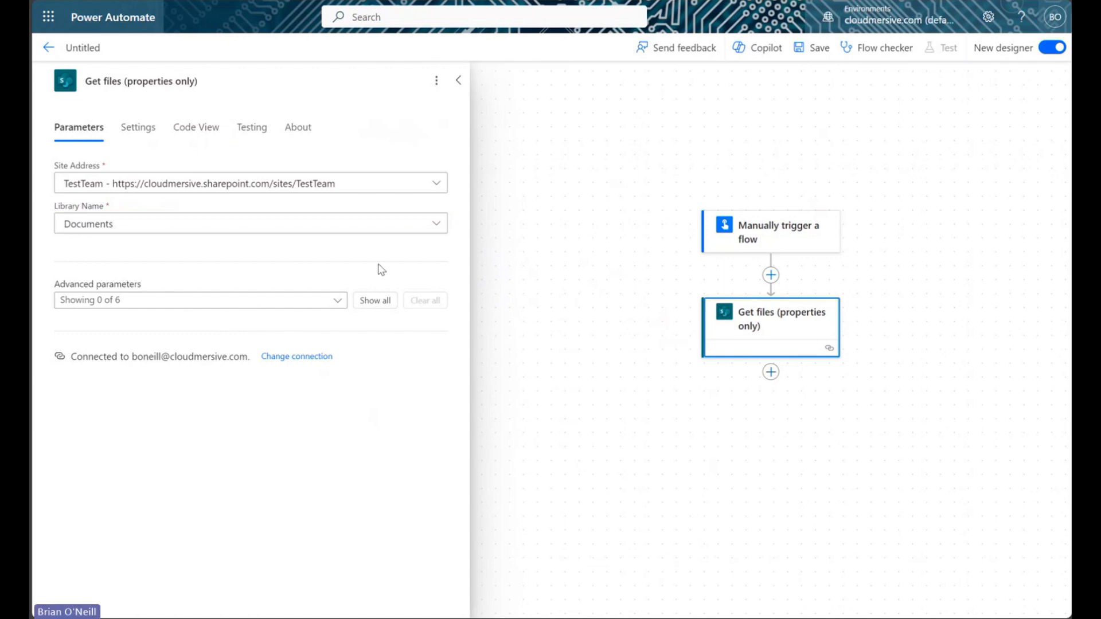
left_click(374, 300)
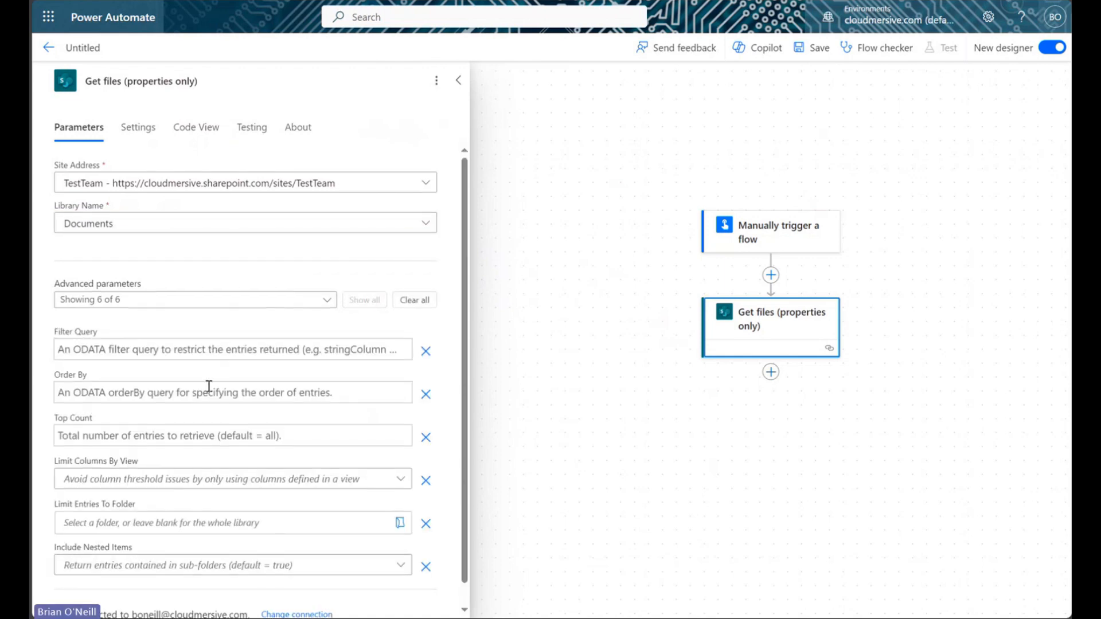
scroll(210, 401, "down", 1)
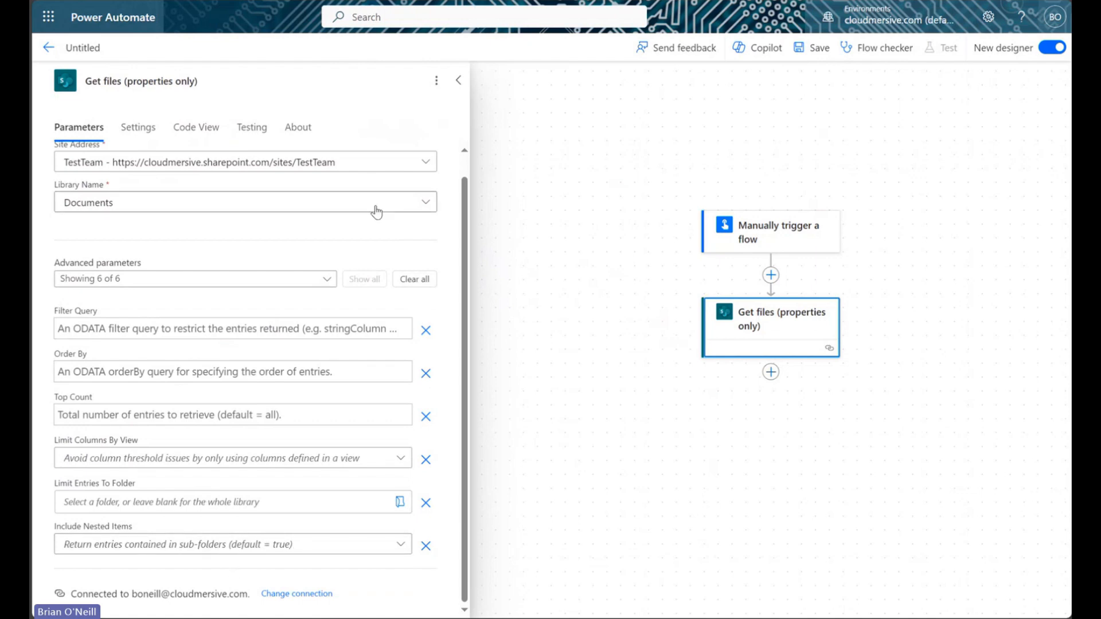
left_click(458, 83)
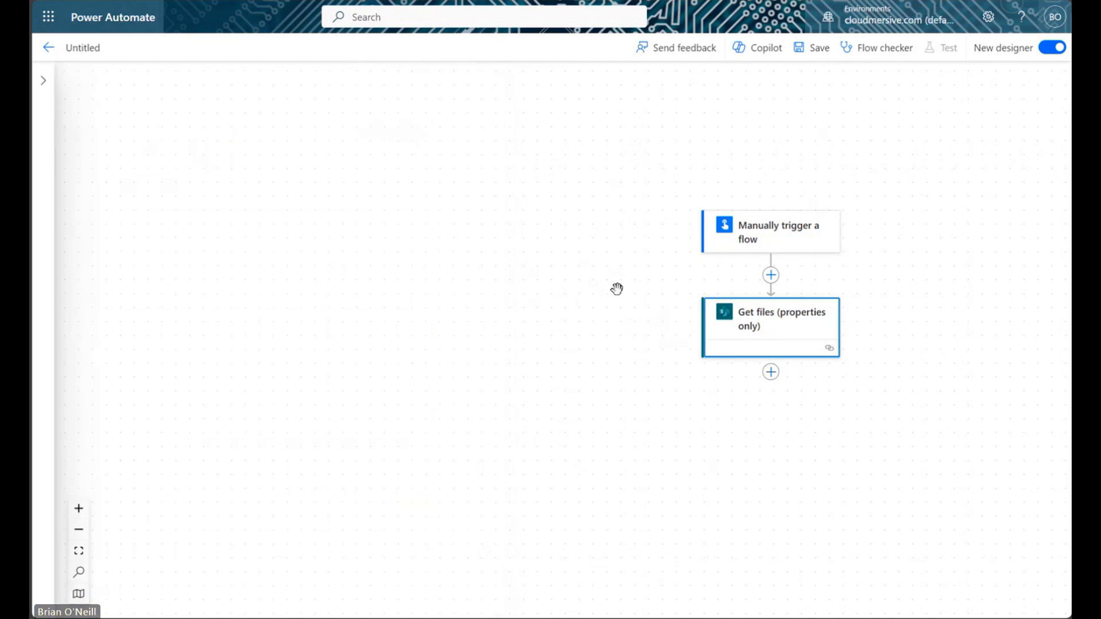
Step: Search actions for "get file content" and add SharePoint's Get file content after the Get files action
left_click_drag(617, 288, 357, 277)
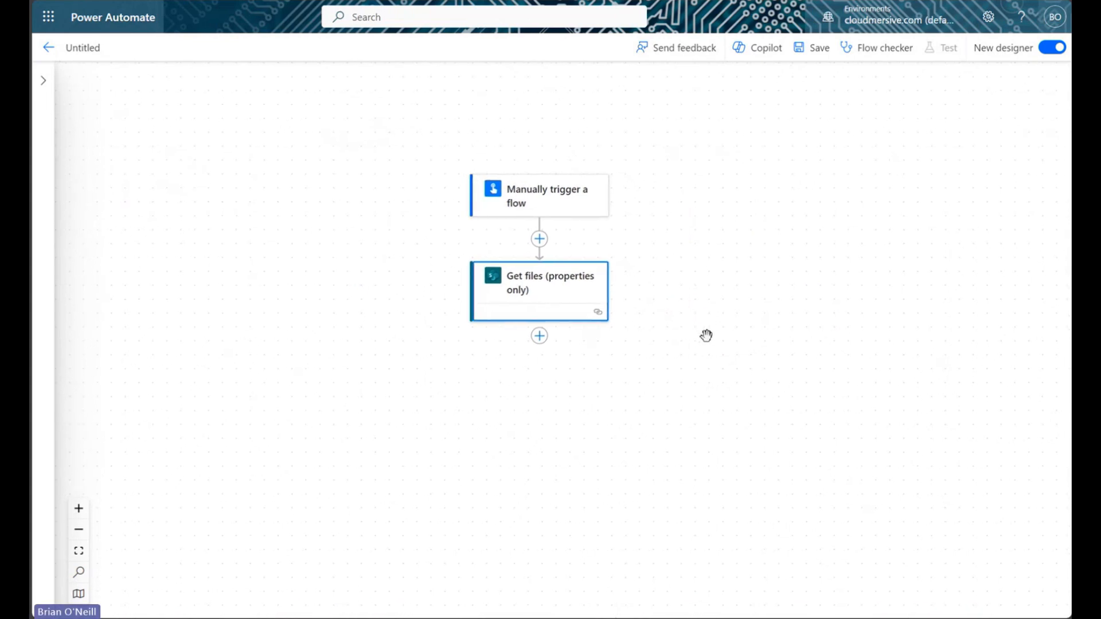
left_click(539, 335)
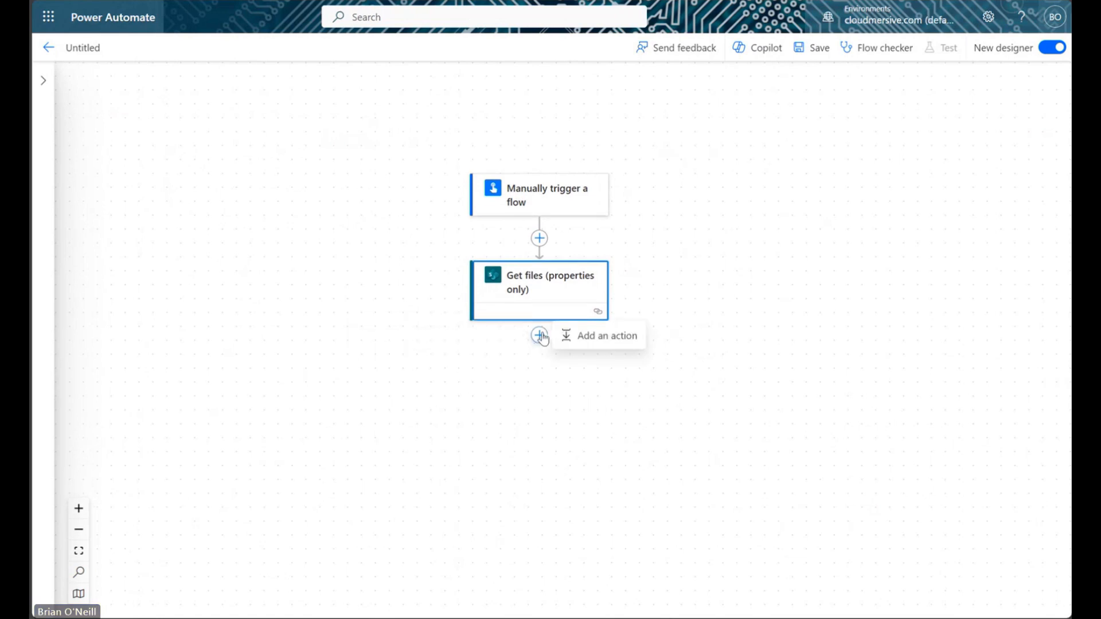
left_click(583, 339)
type("g")
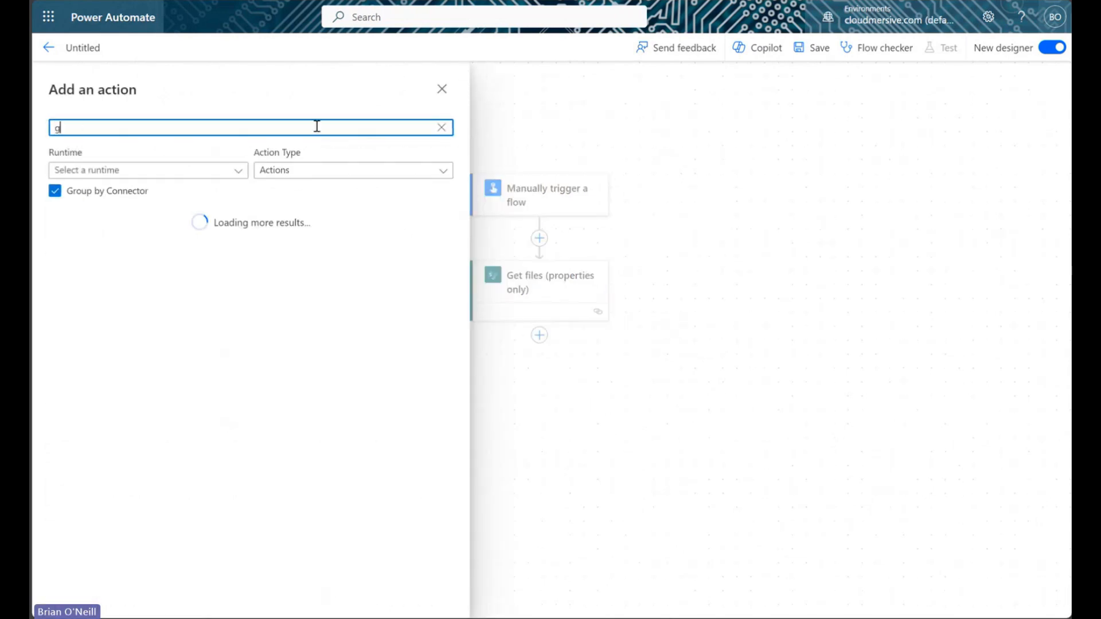
type("et file content")
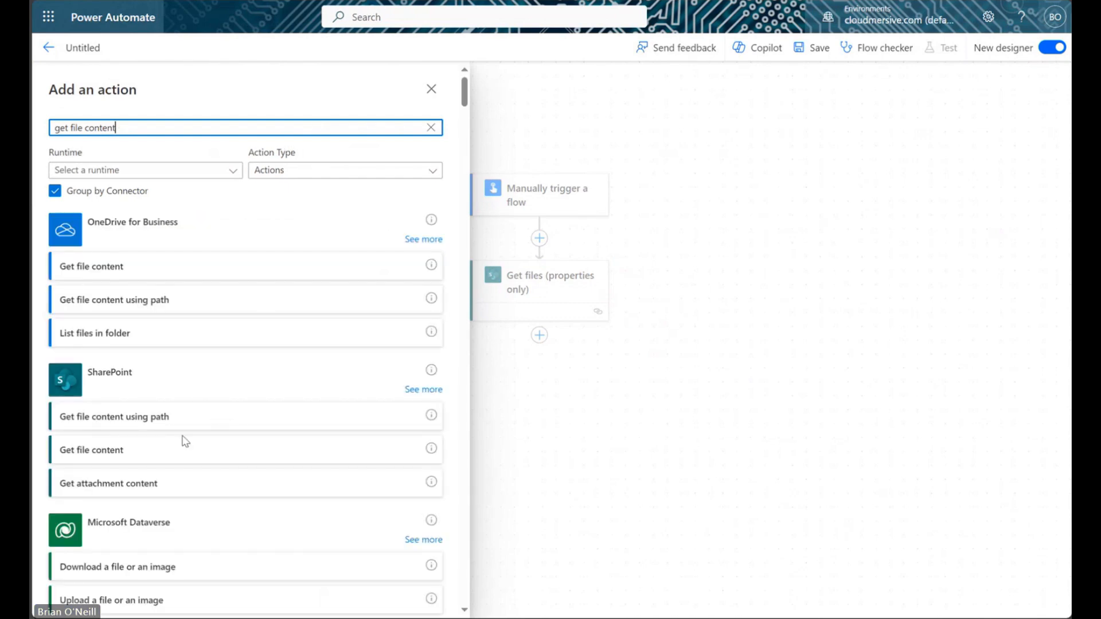
left_click(179, 452)
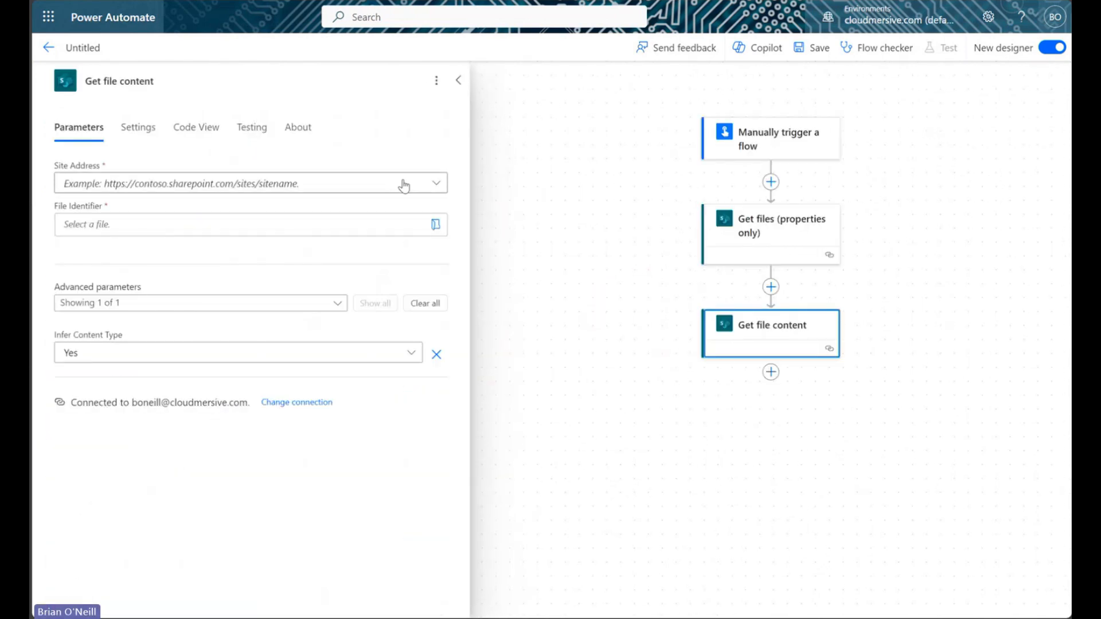
Step: Set Get file content to the TestTeam site, with the Identifier dynamic value from Get files as the file identifier
left_click(438, 184)
left_click(226, 325)
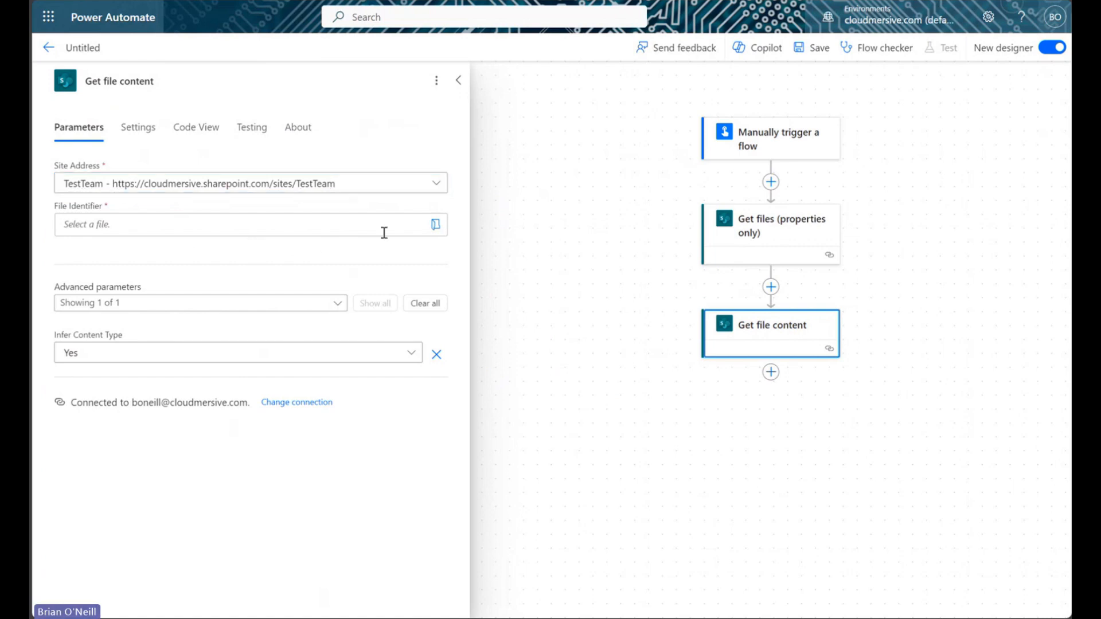
left_click(358, 221)
left_click(43, 212)
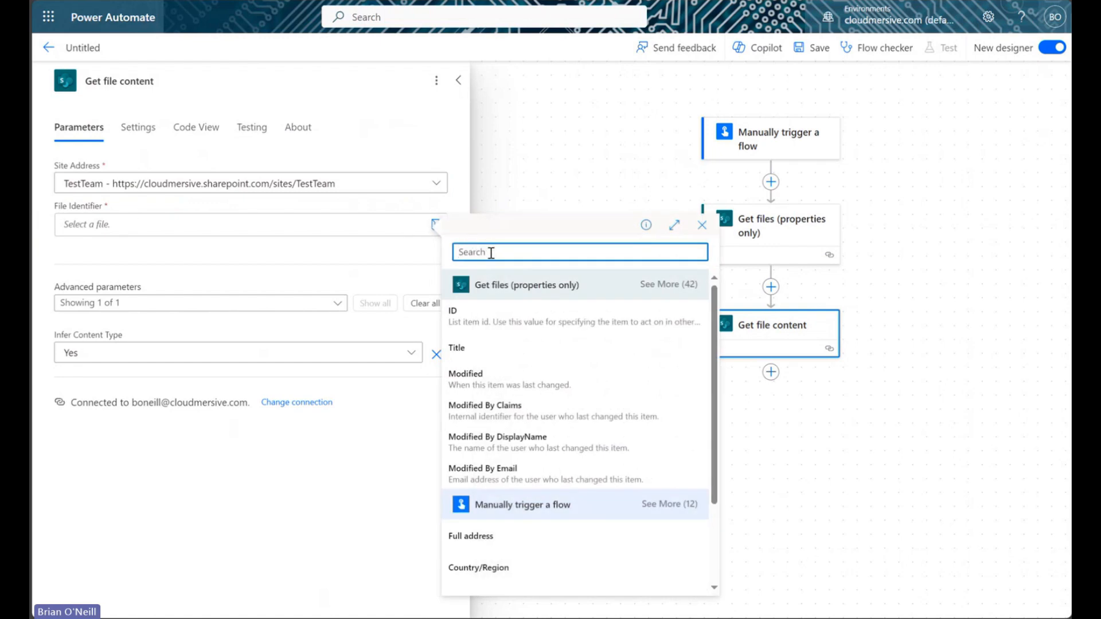
type("identifier")
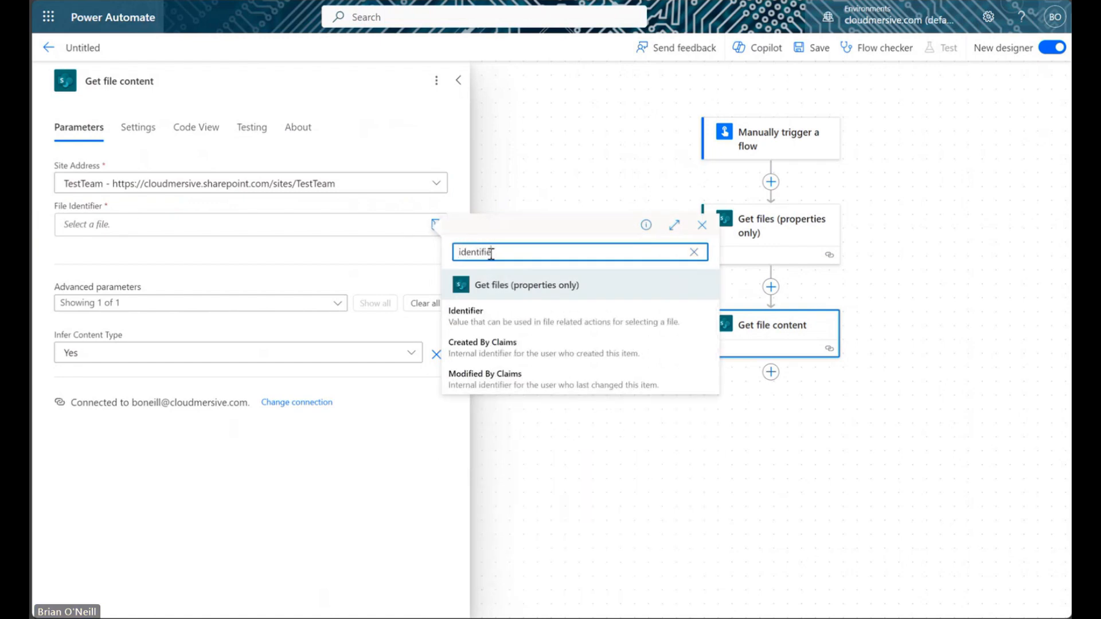
left_click(506, 314)
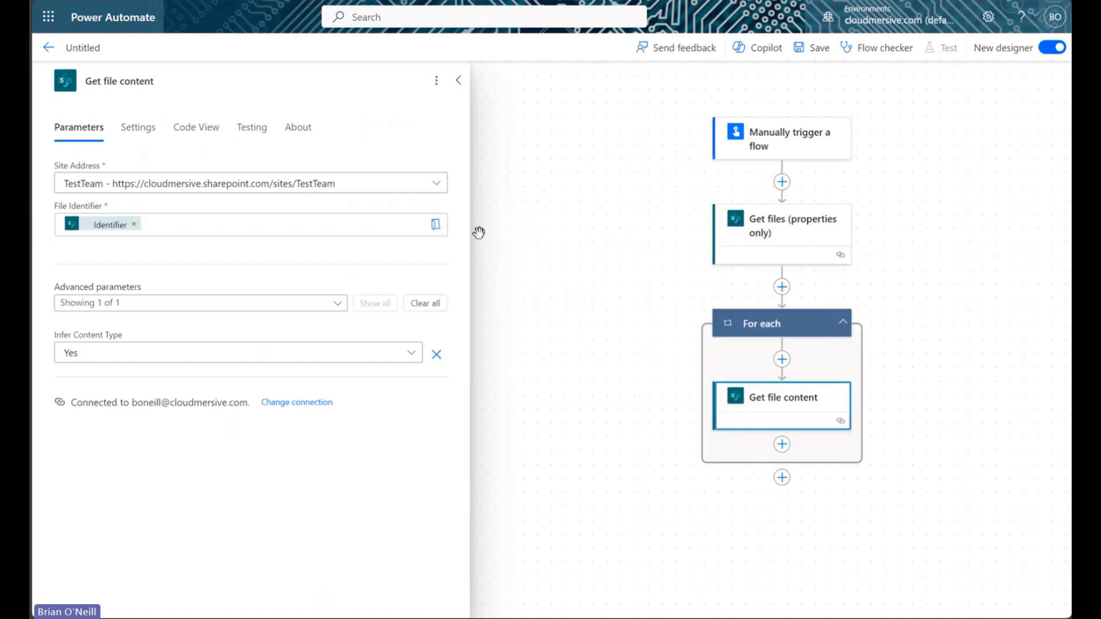
left_click(458, 81)
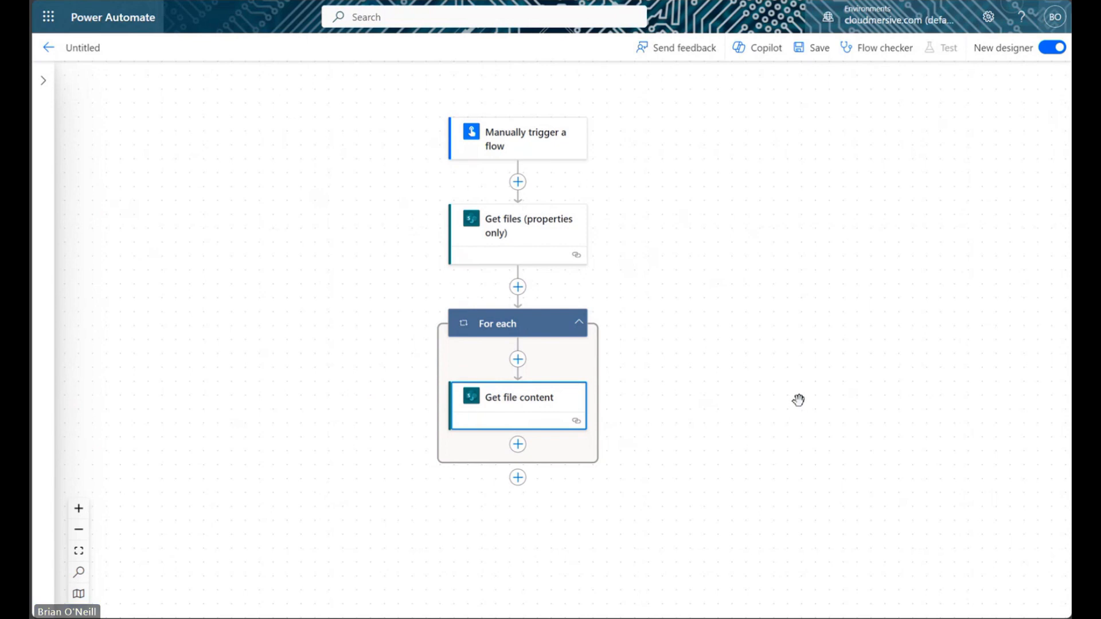
Step: Start a new action after Get file content inside the For each loop and search the connectors for "Cloudmersive"
left_click_drag(782, 438, 792, 437)
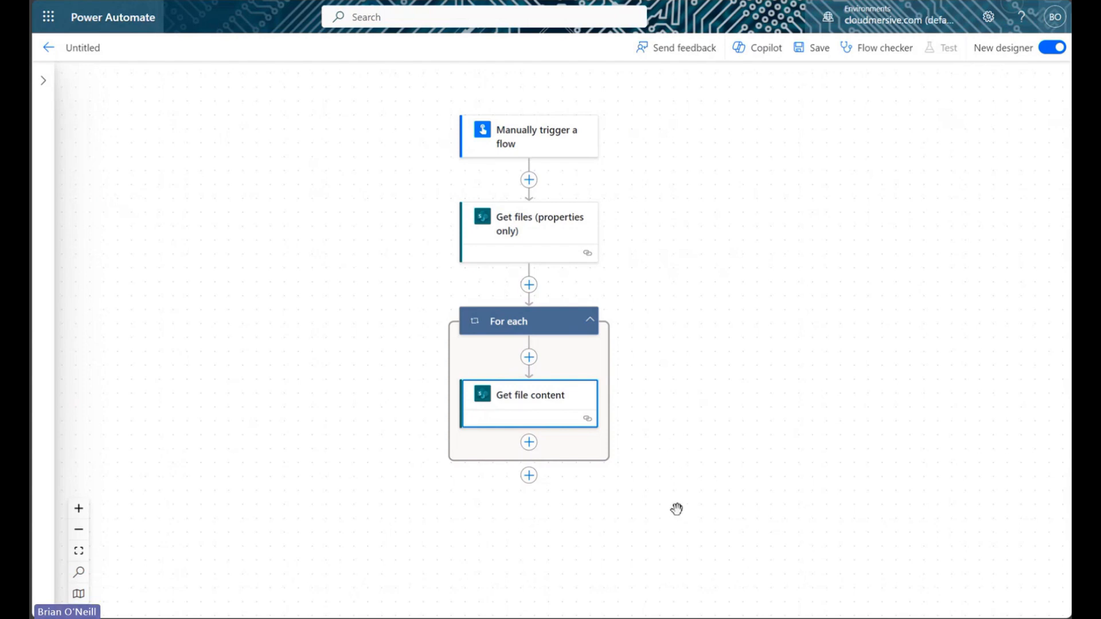
left_click(529, 445)
left_click(570, 445)
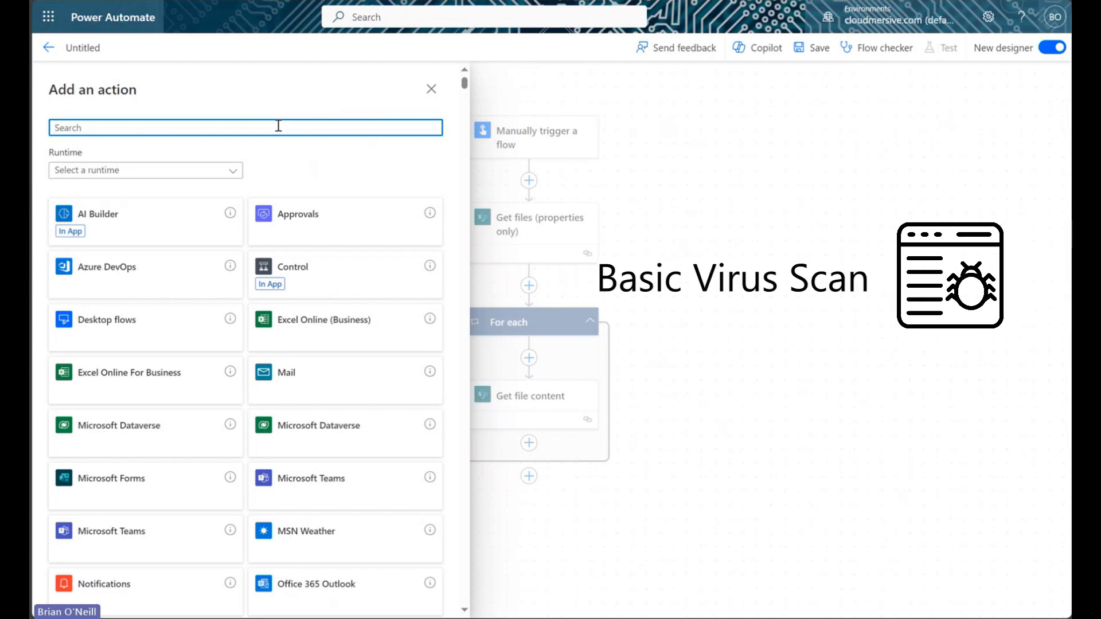
type("Cloudmersive")
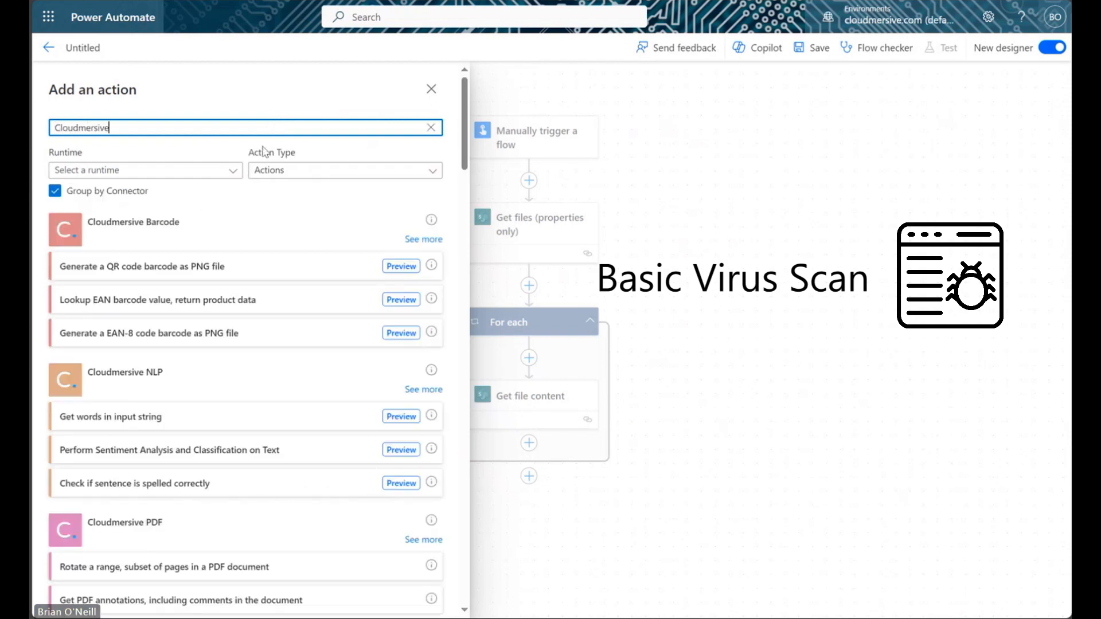
scroll(250, 304, "down", 10)
scroll(251, 310, "down", 5)
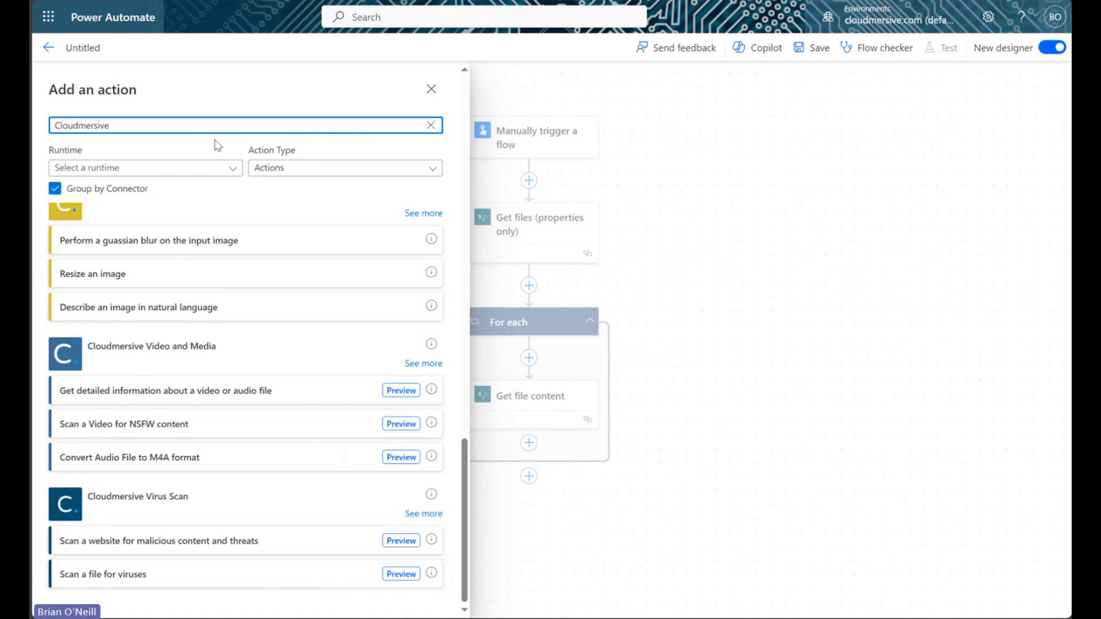
Step: Filter the results to the Custom runtime and add Advanced Scan a file for viruses from the Advanced Virus Scan connector
left_click(210, 178)
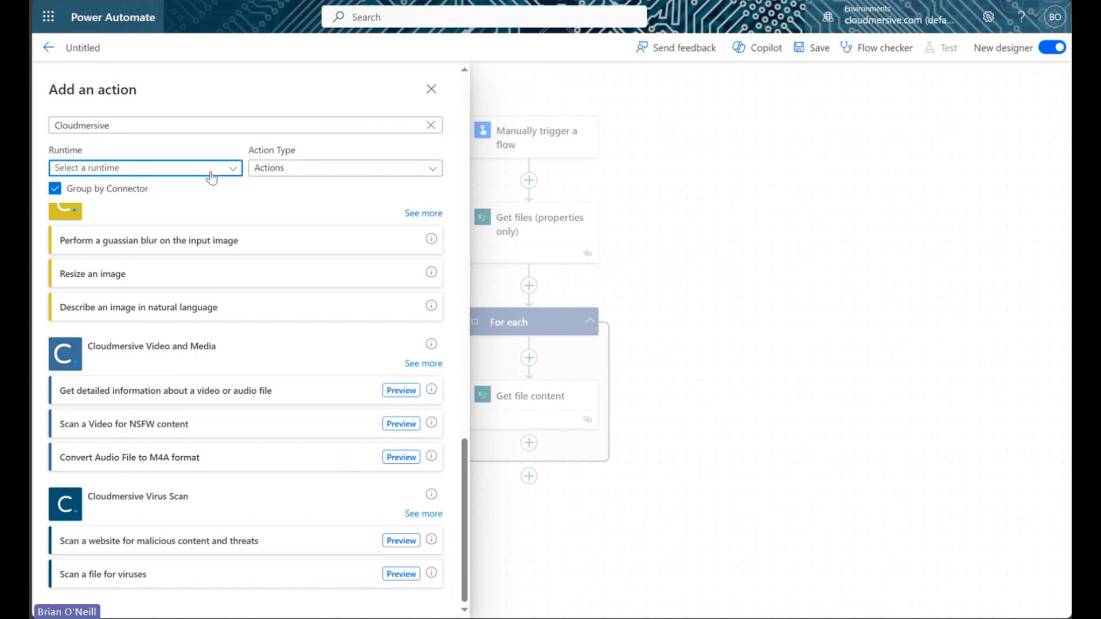
left_click(93, 292)
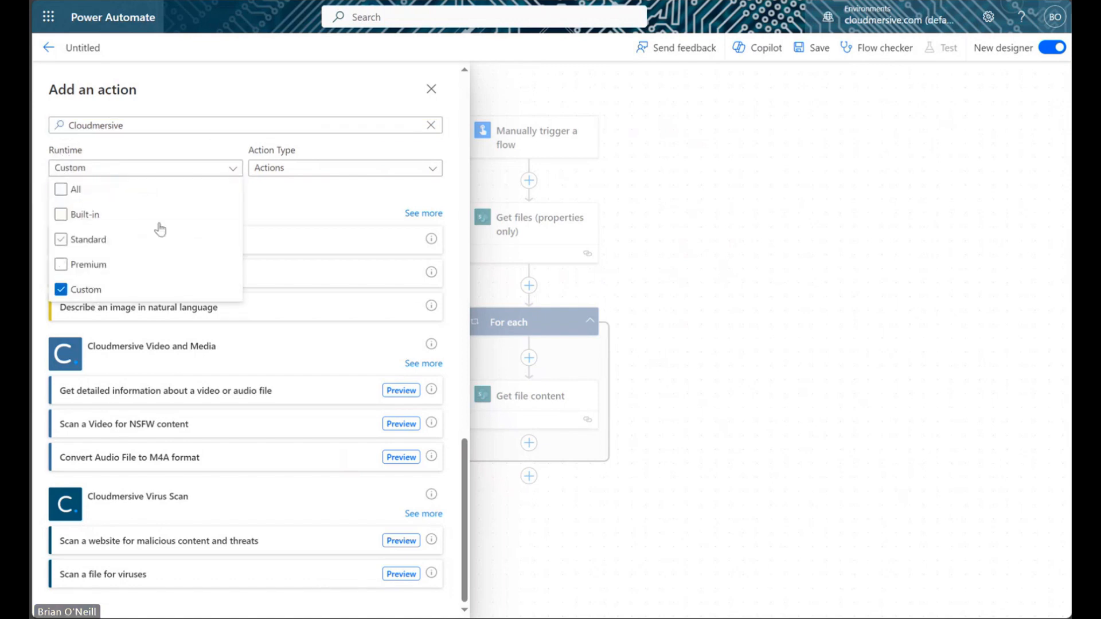
left_click(298, 196)
scroll(302, 396, "up", 5)
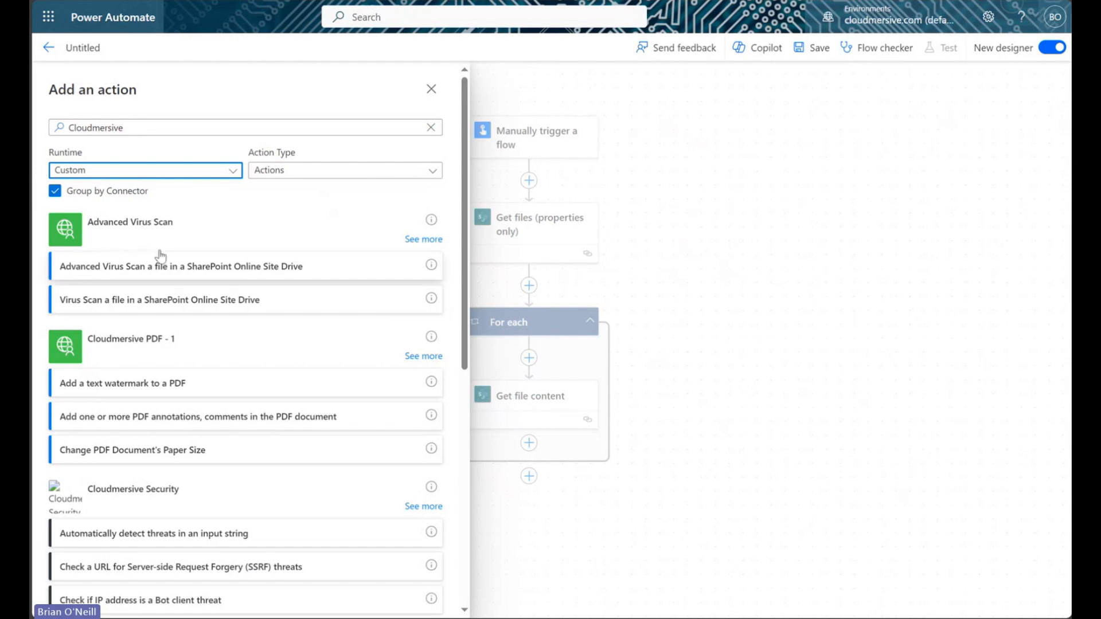
left_click(427, 239)
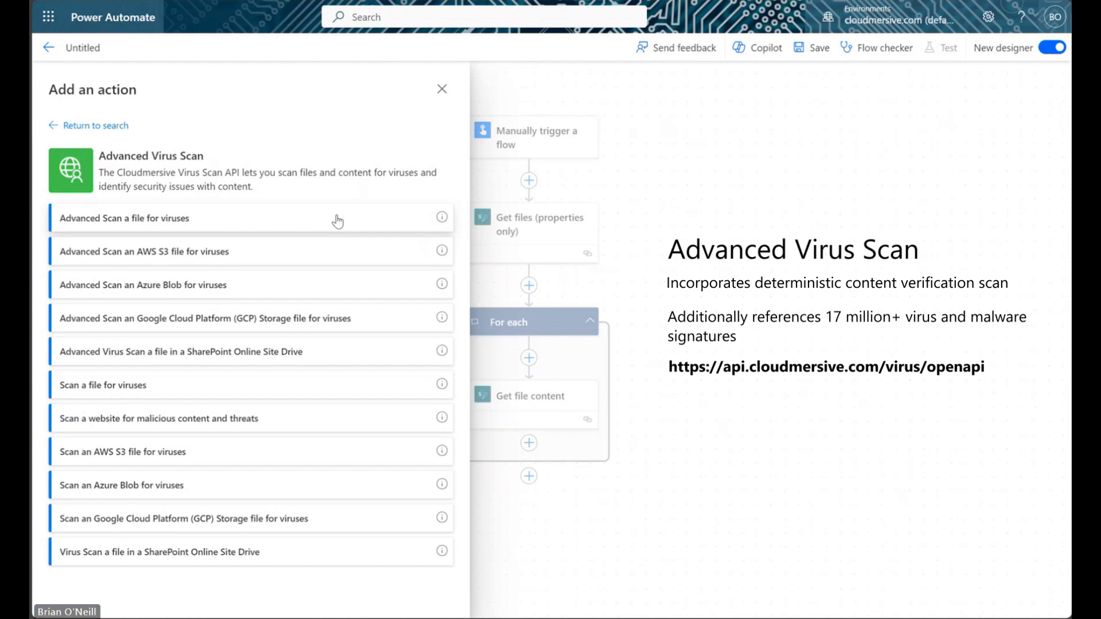
left_click(380, 221)
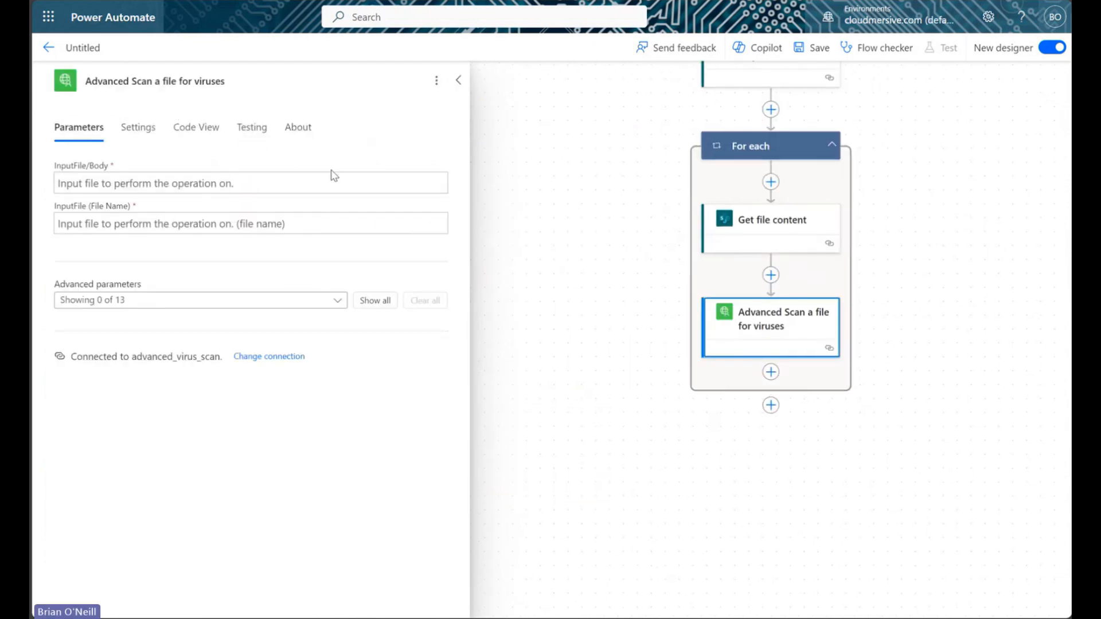
Step: Set the virus scan's InputFile/Body to File Content from Get file content and its file name to Name from Get files (properties only)
left_click(215, 184)
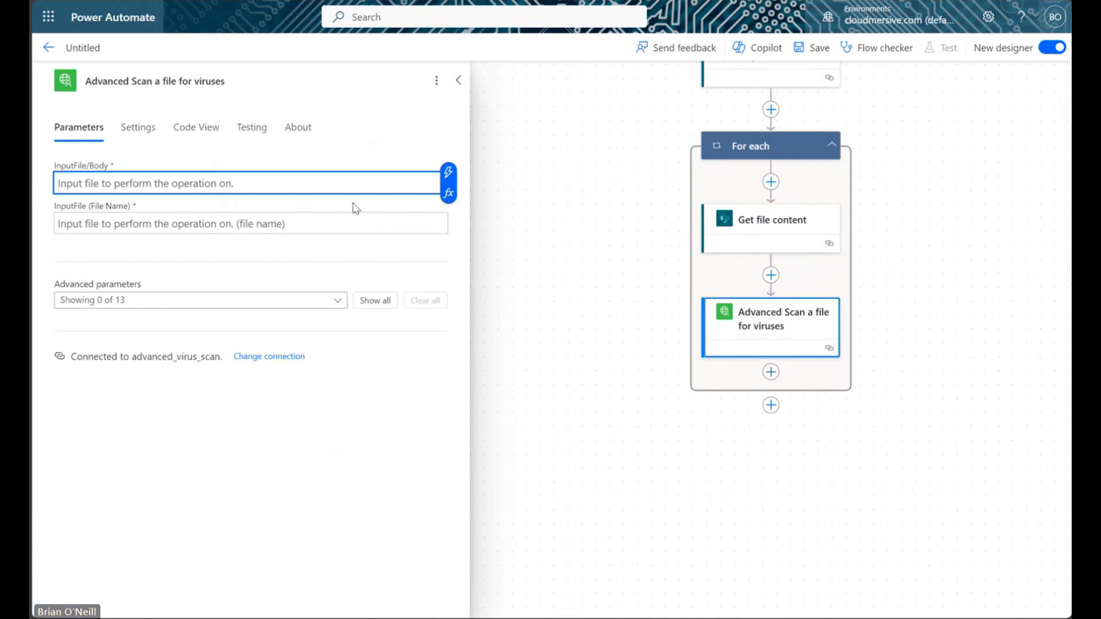
left_click(449, 172)
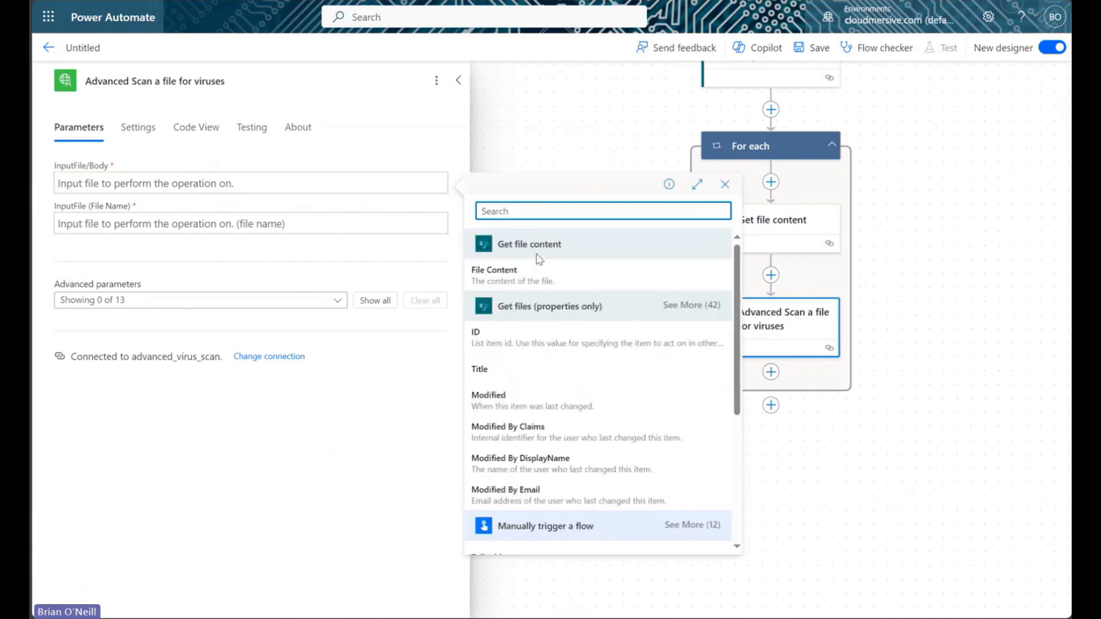
left_click(535, 276)
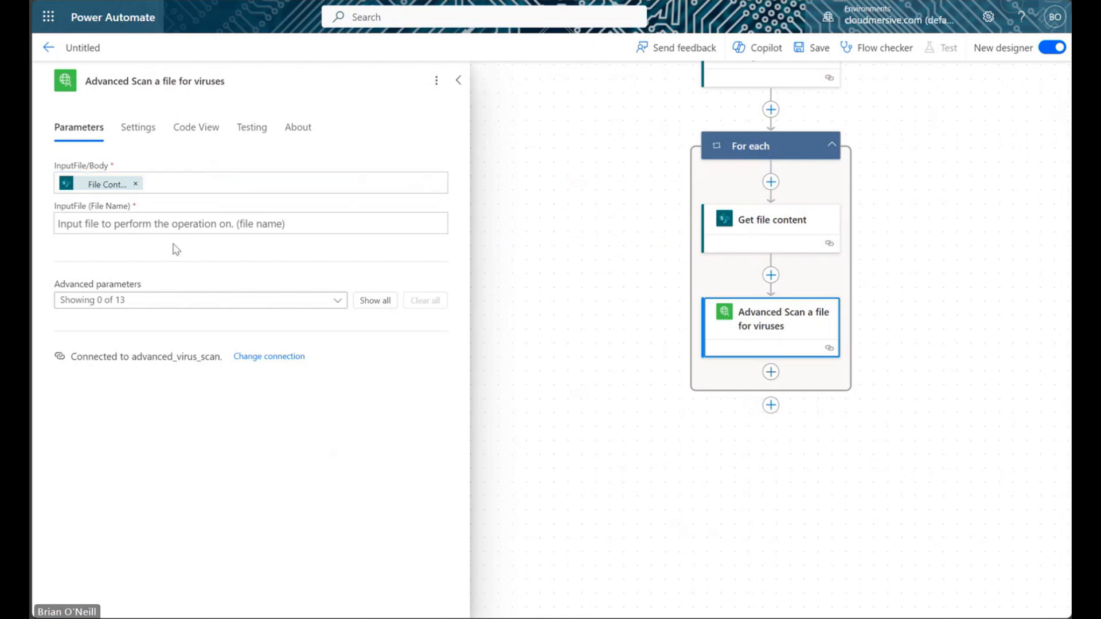
left_click(162, 220)
left_click(449, 214)
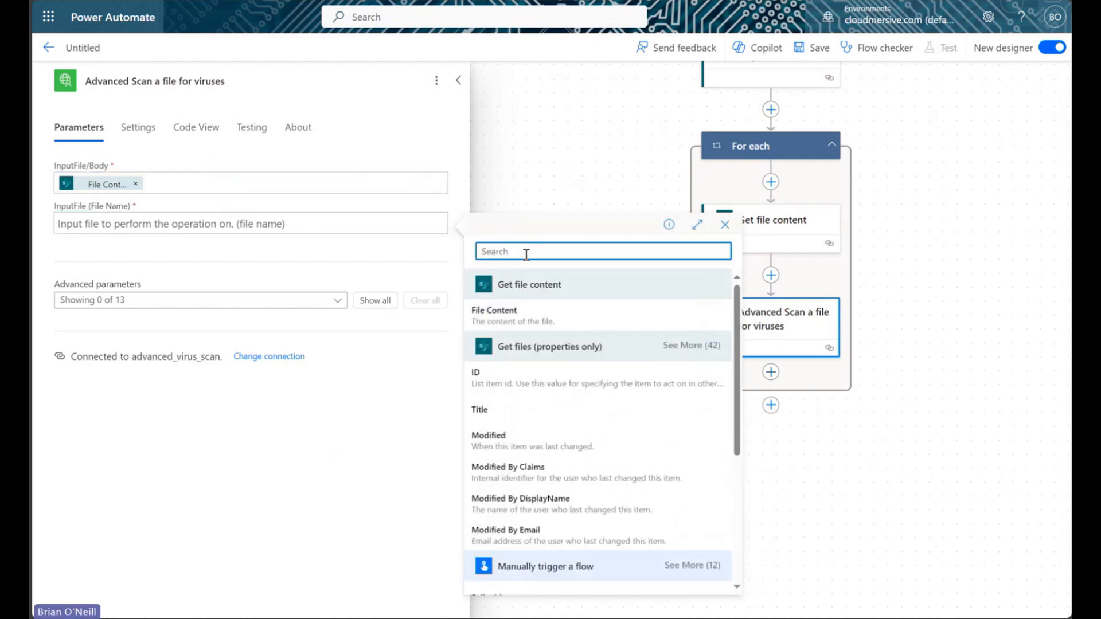
type("name")
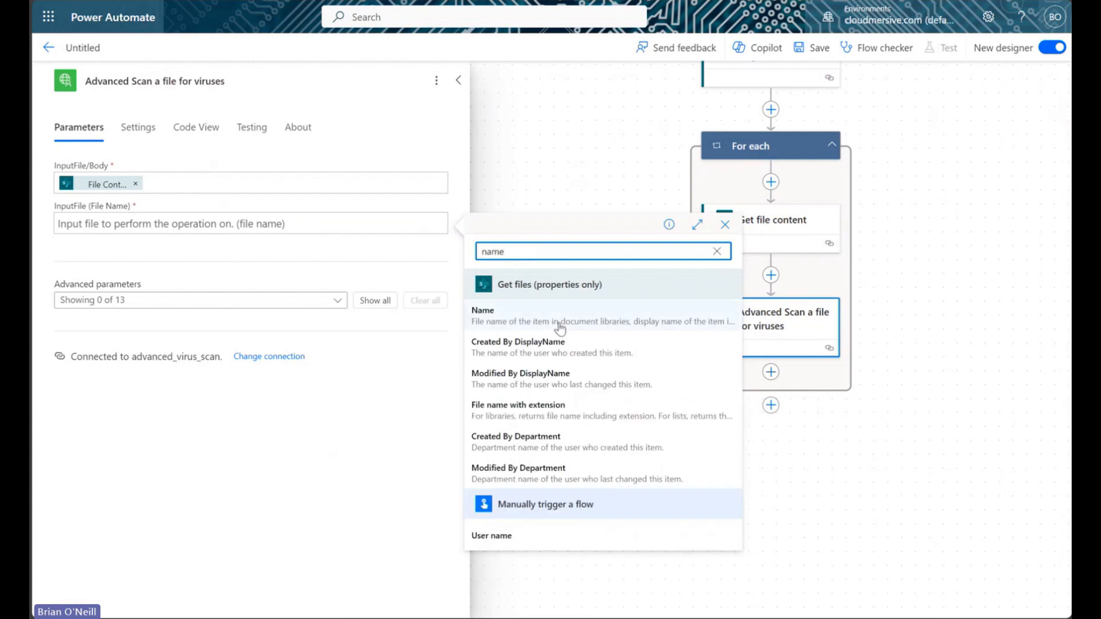
left_click(561, 319)
left_click(322, 262)
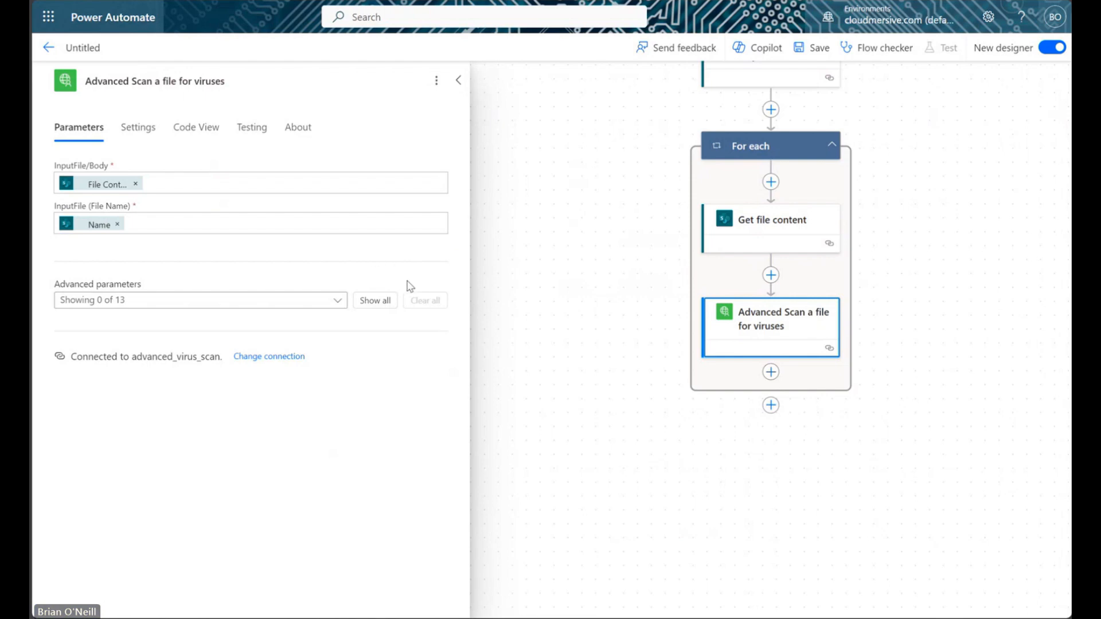
Step: Show all advanced parameters of the virus scan action and review the threat-blocking settings, including the choices for AllowExecutables
left_click(377, 303)
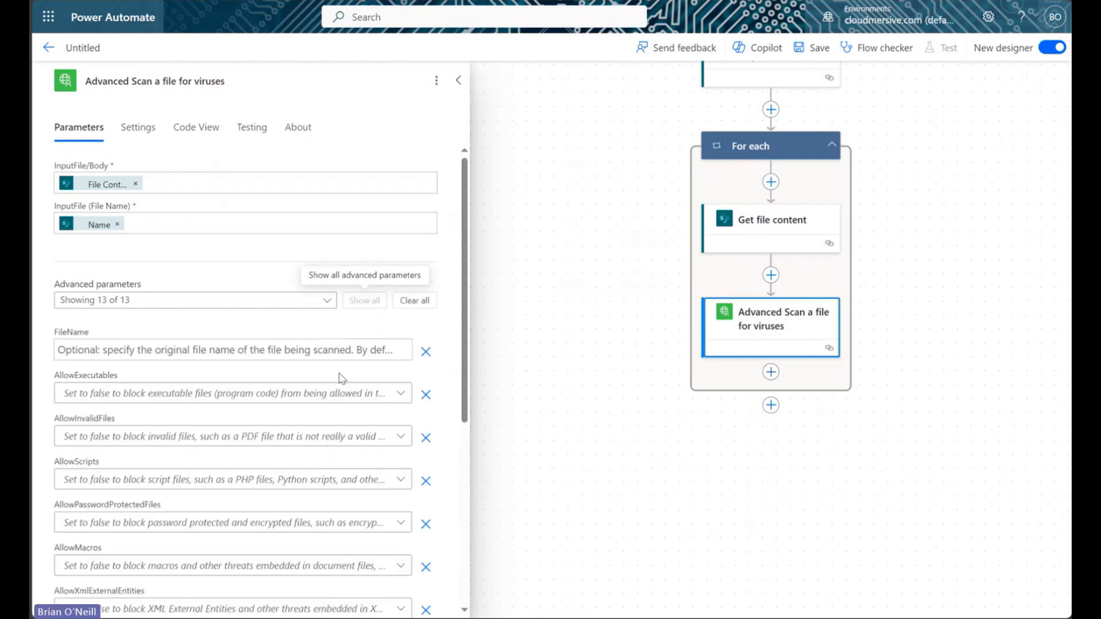
scroll(341, 382, "down", 5)
scroll(340, 386, "up", 2)
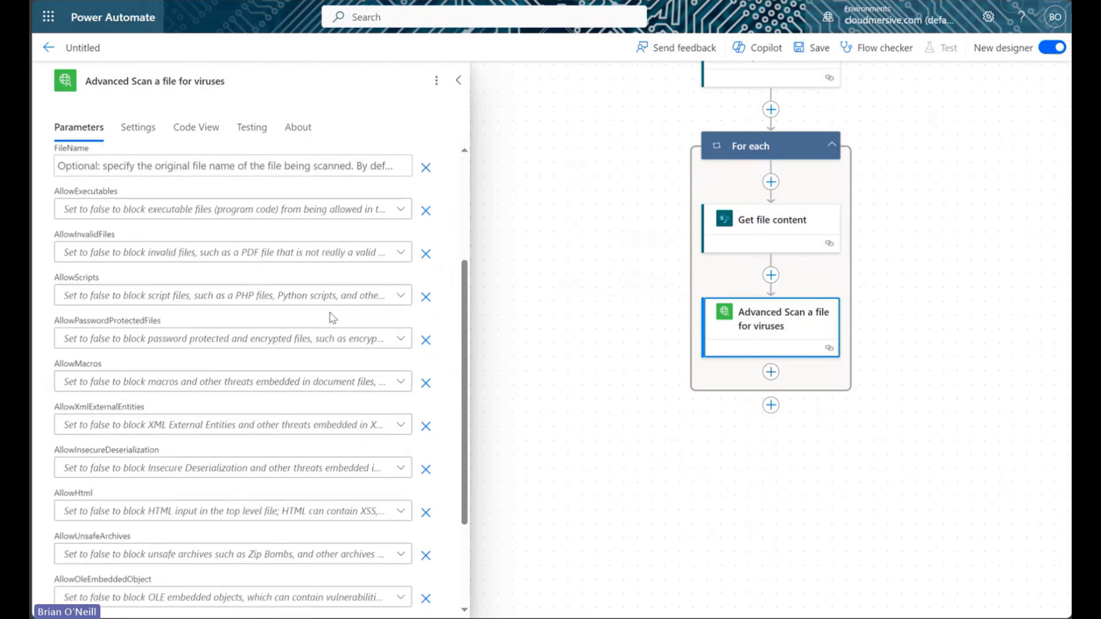
left_click(395, 209)
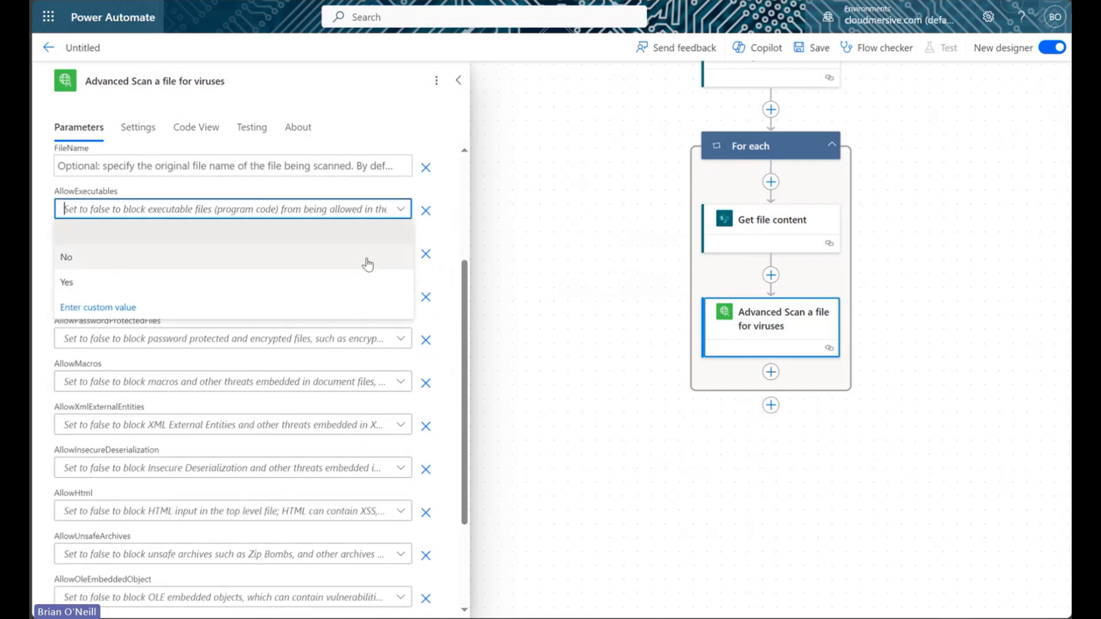
left_click(458, 199)
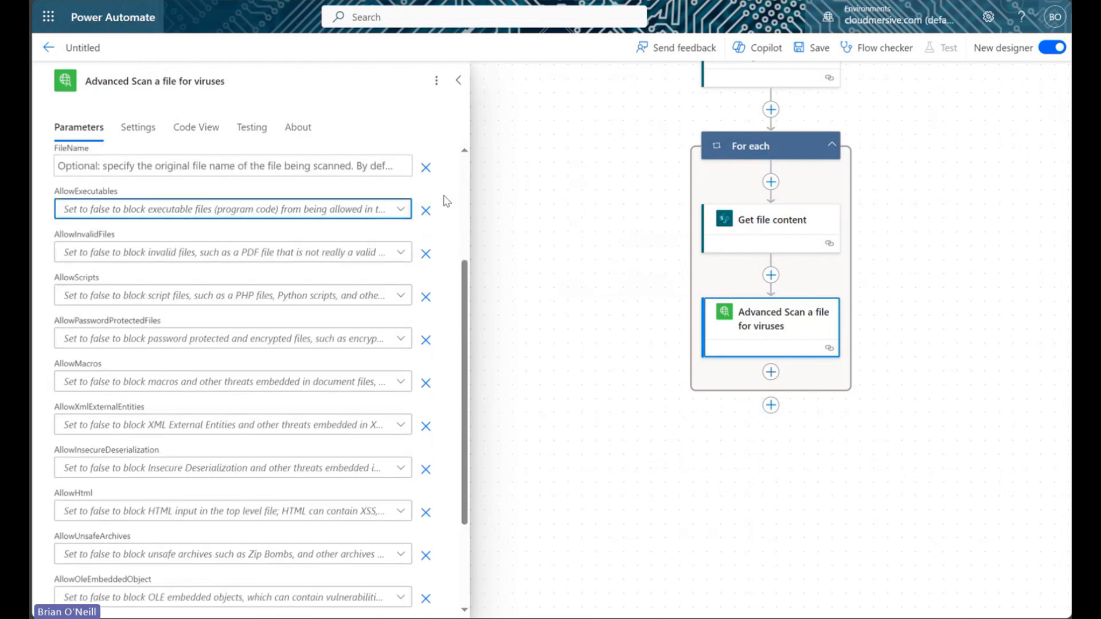
scroll(331, 396, "down", 3)
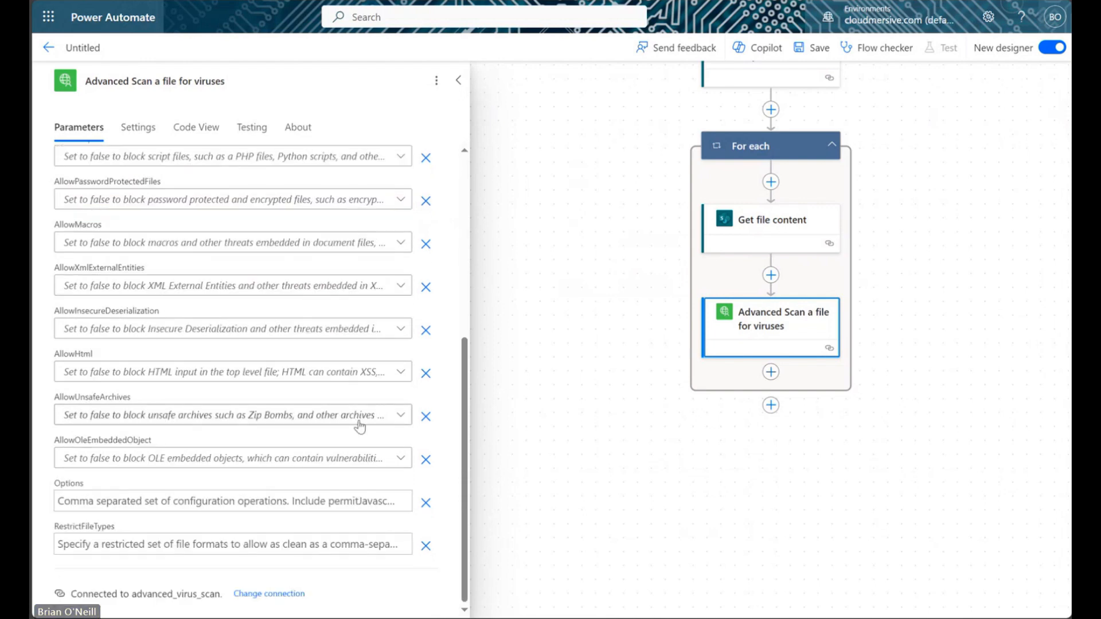
Step: Try .pdf,.docx as the RestrictFileTypes value of the virus scan action and clear the entry again
left_click(170, 543)
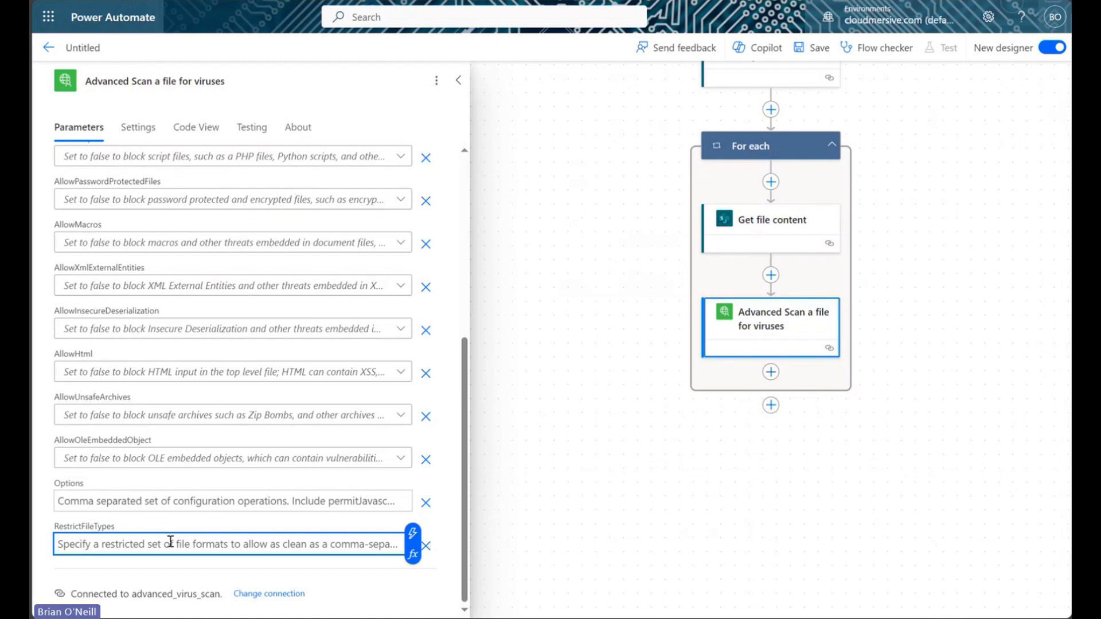
type("'")
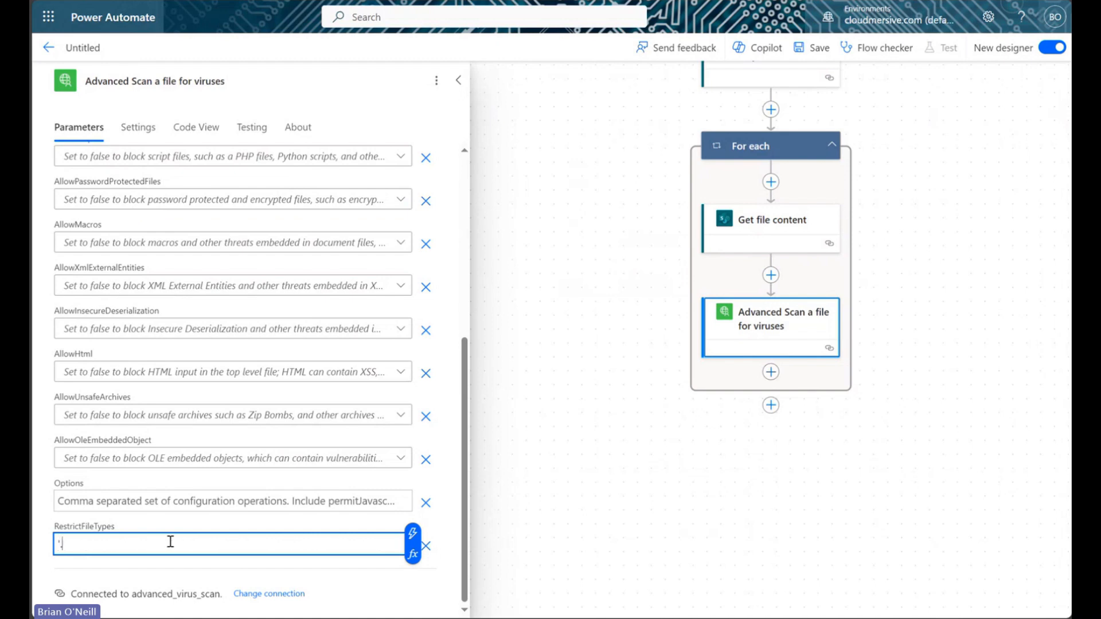
type(".pdf,.docx'")
key("BackSpace")
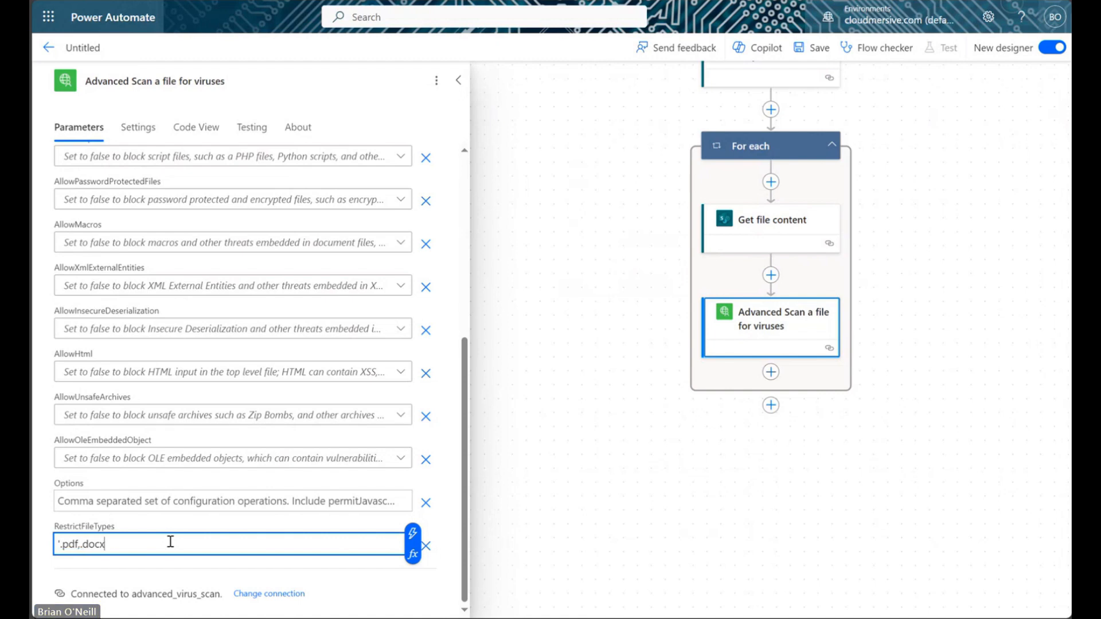
key("ctrl+a")
key("BackSpace")
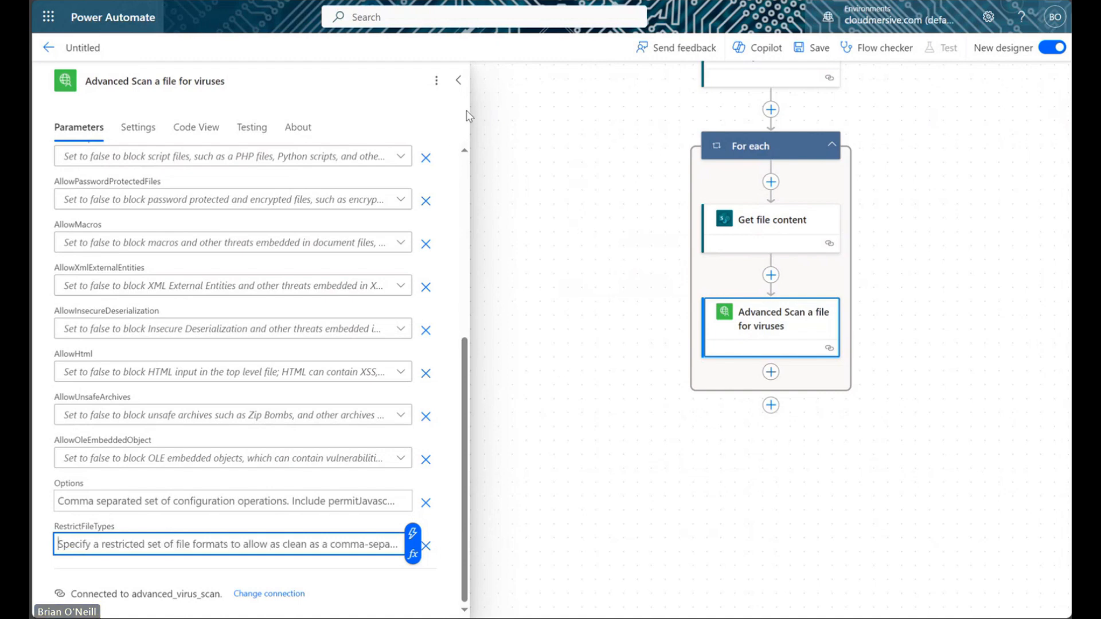
left_click(453, 135)
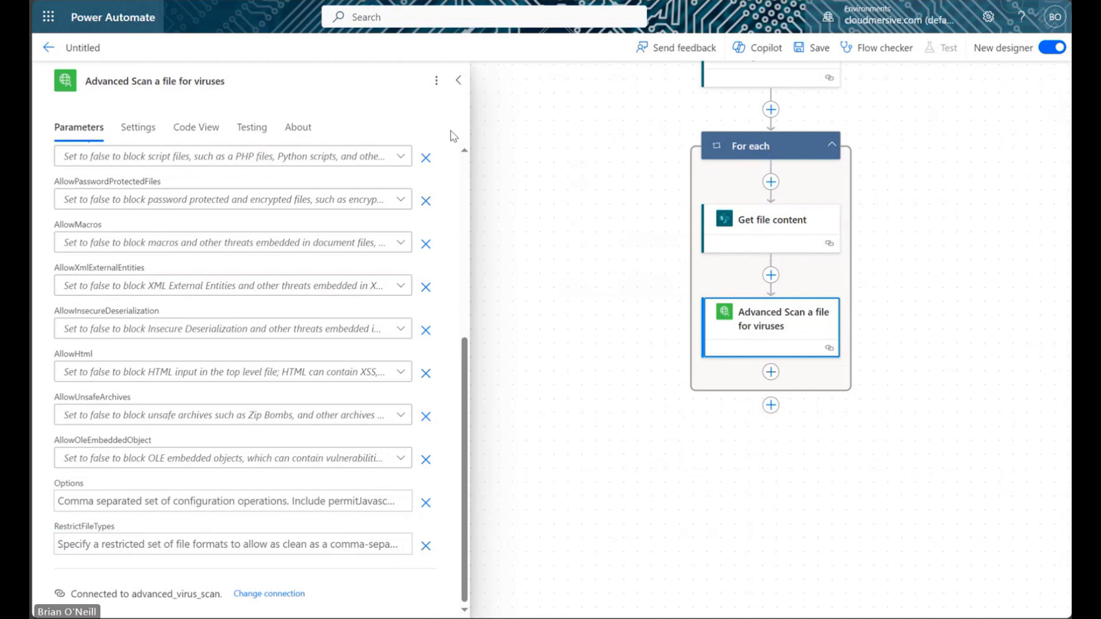
Step: Search actions for "condition" and add a Condition control after Advanced Scan a file for viruses inside the For each loop
left_click(461, 80)
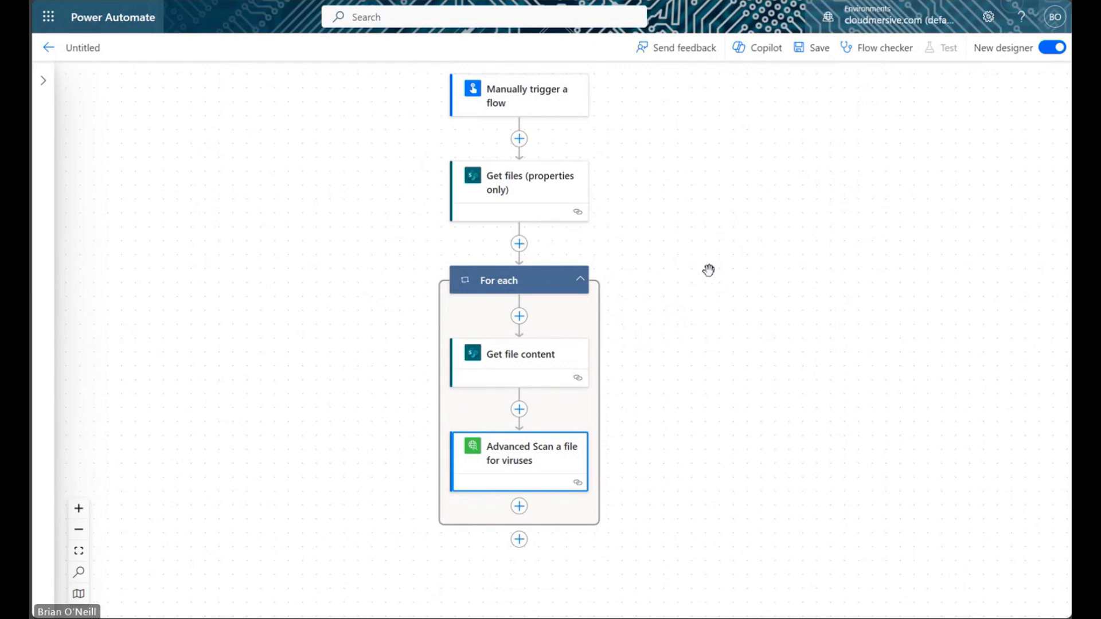
scroll(730, 399, "down", 1)
scroll(806, 416, "down", 1)
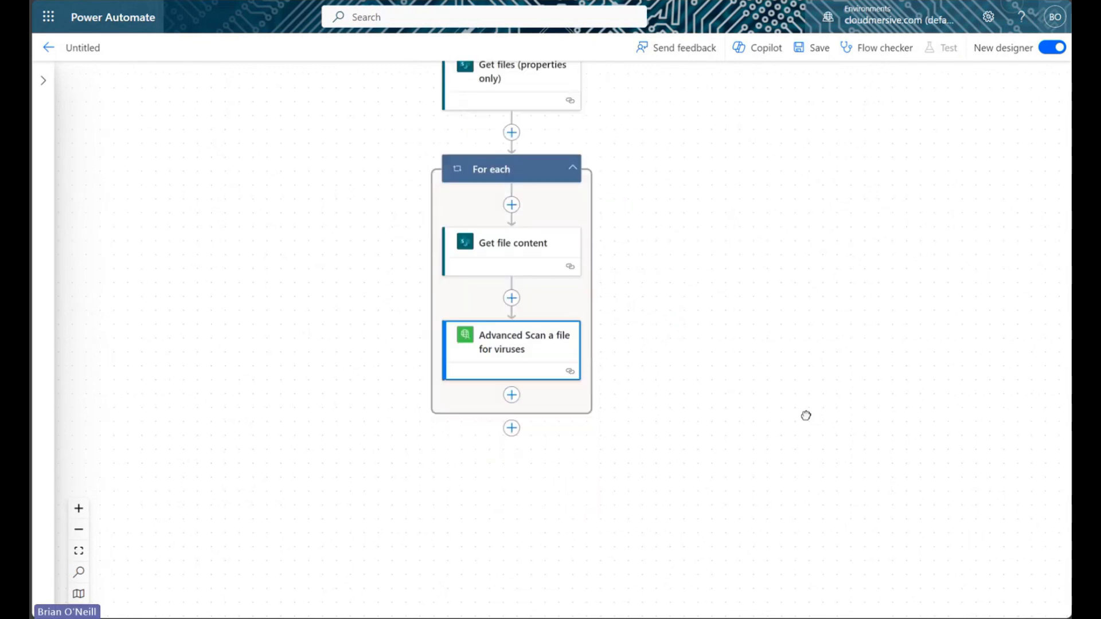
left_click(512, 384)
left_click(568, 383)
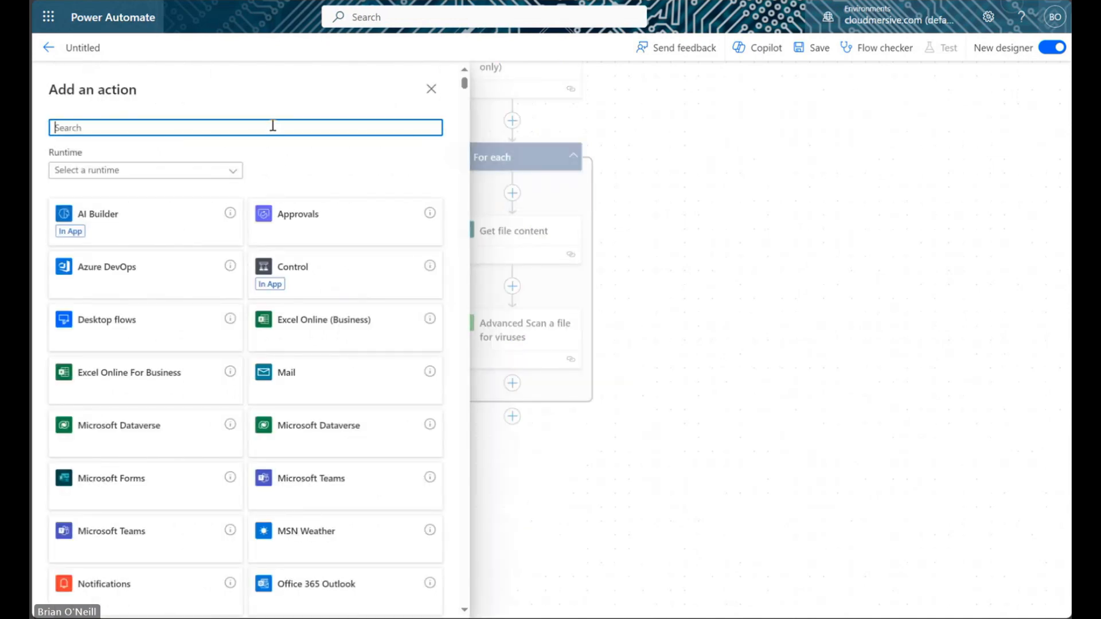
type("condition")
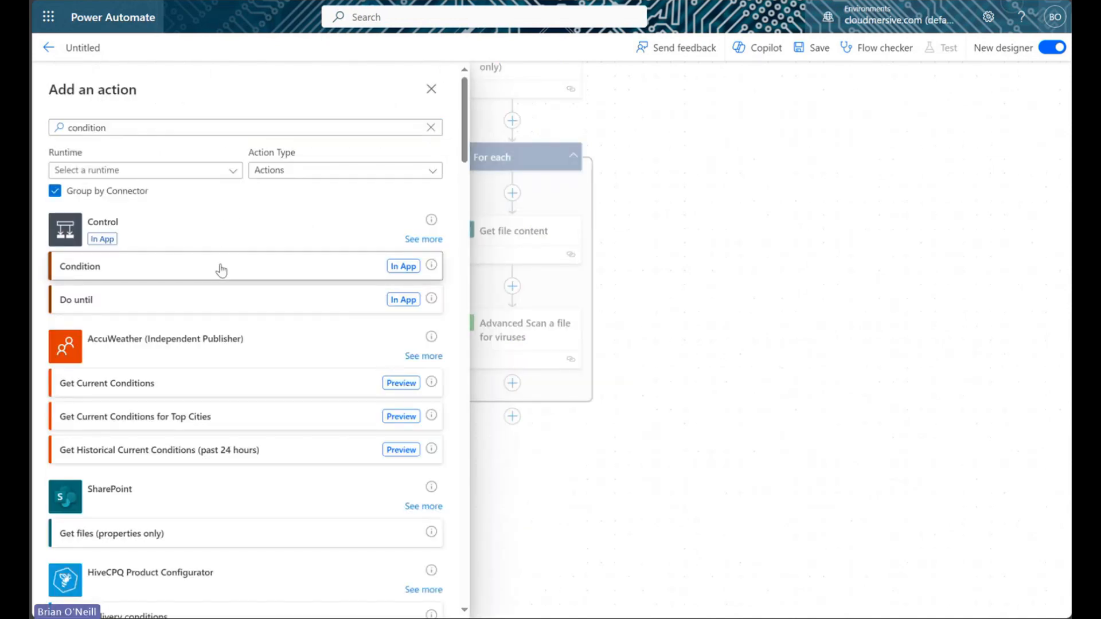
left_click(221, 269)
Step: Define the condition as body/CleanResult from the virus scan is equal to true
left_click(183, 233)
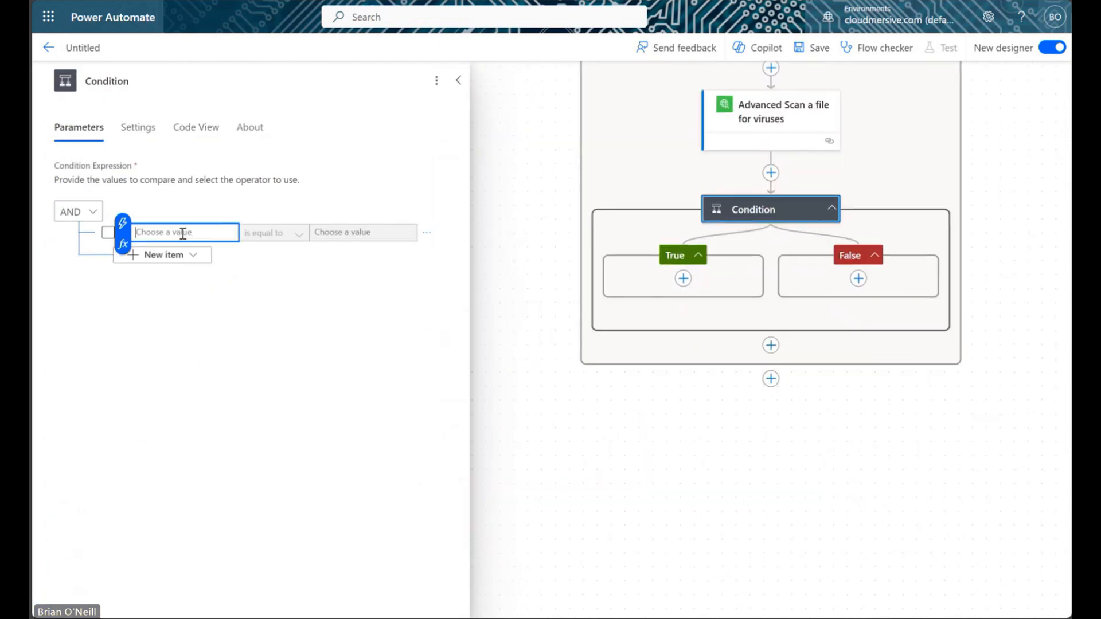
left_click(122, 223)
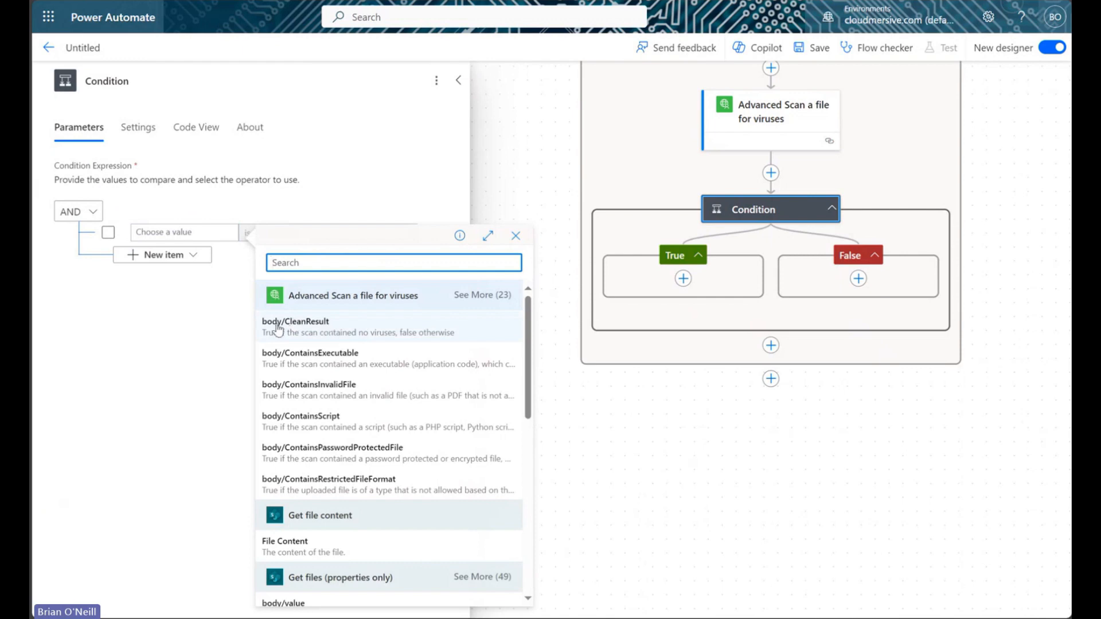
left_click(297, 331)
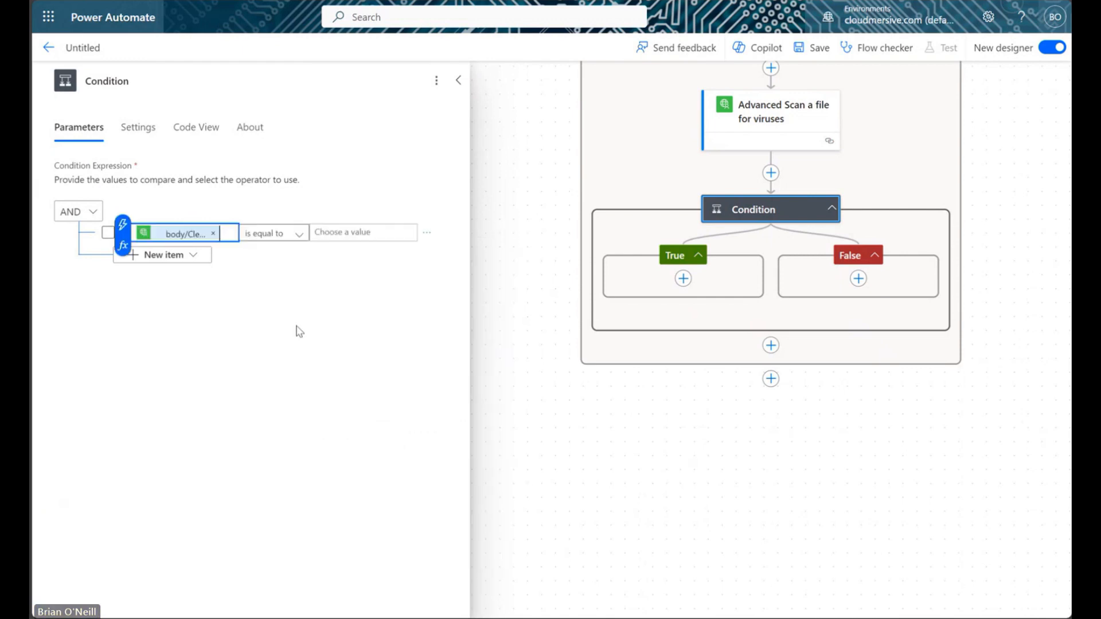
left_click(340, 230)
type("true")
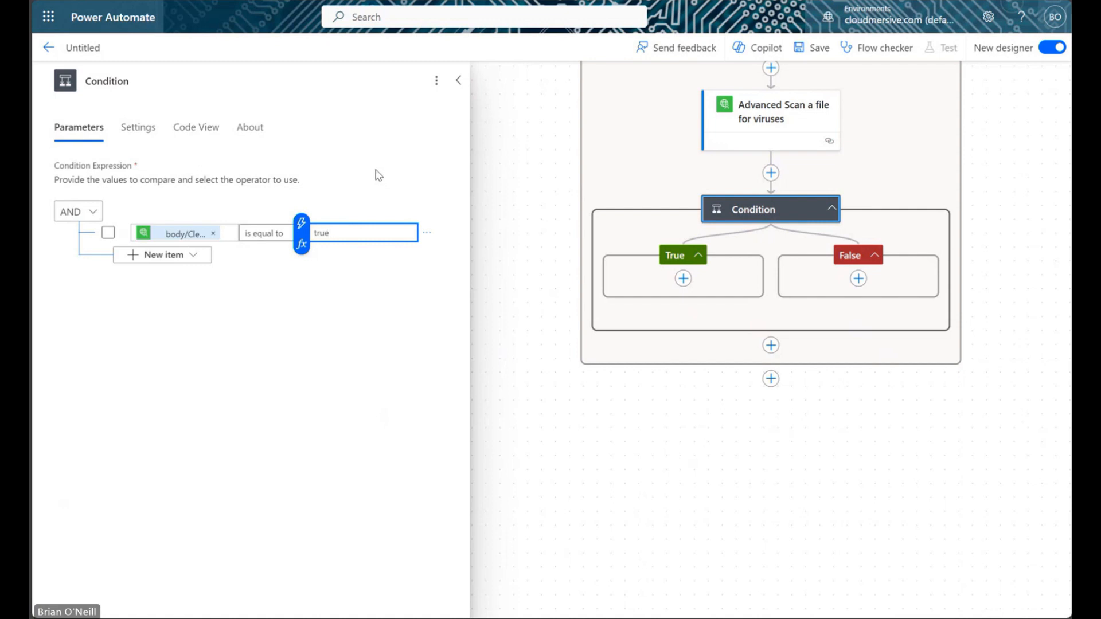
left_click(379, 175)
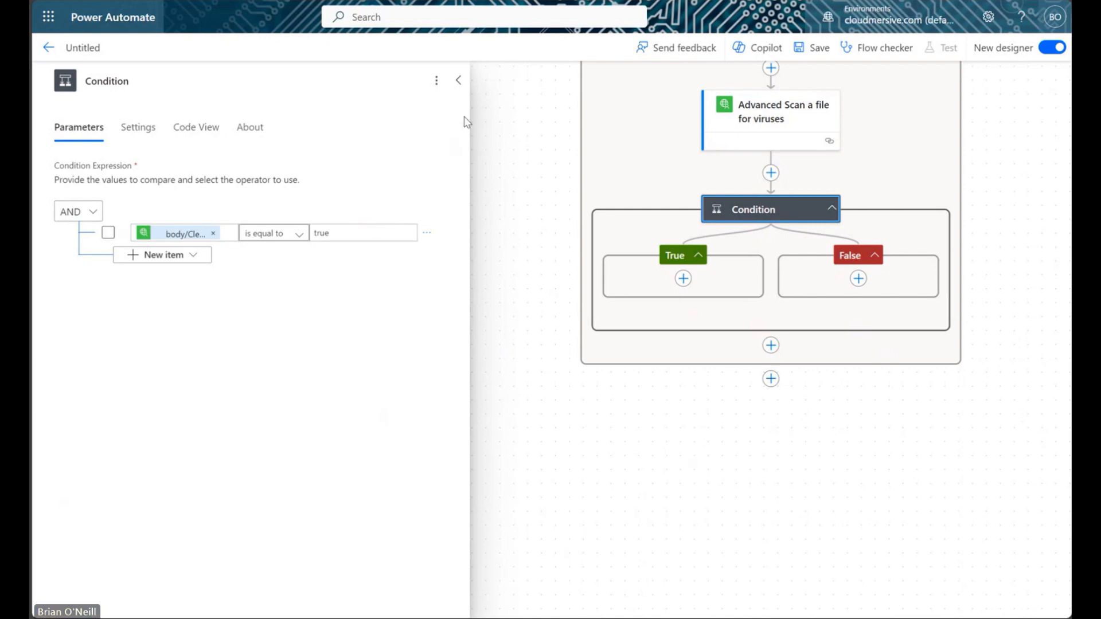
left_click(461, 81)
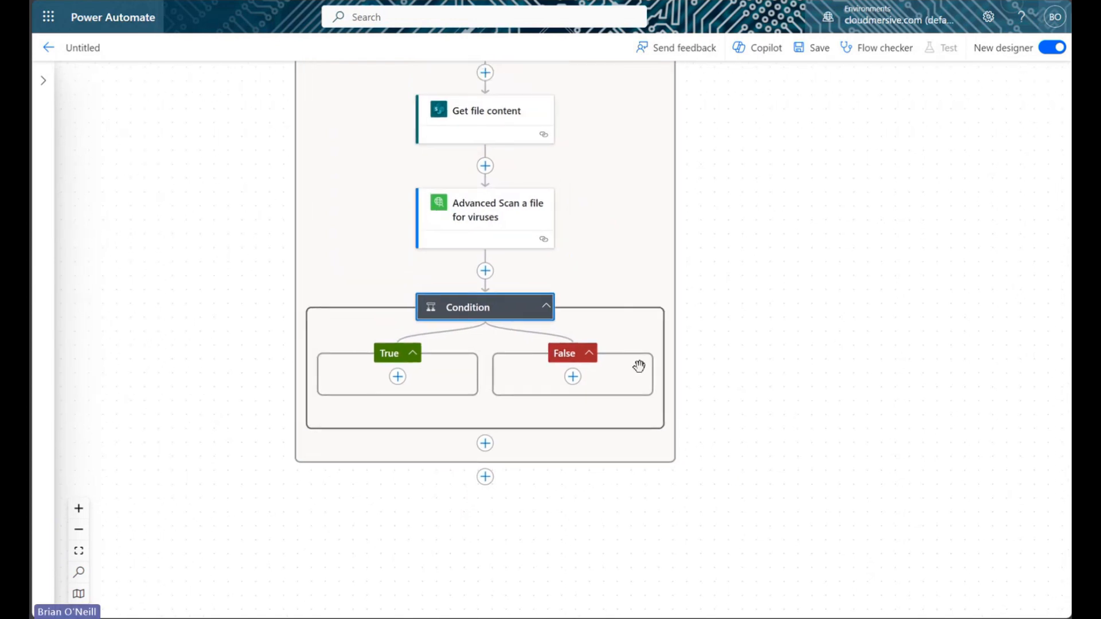
Step: Search actions for "delete file" and add SharePoint's Delete file action to the condition's False branch
left_click(573, 377)
left_click(624, 380)
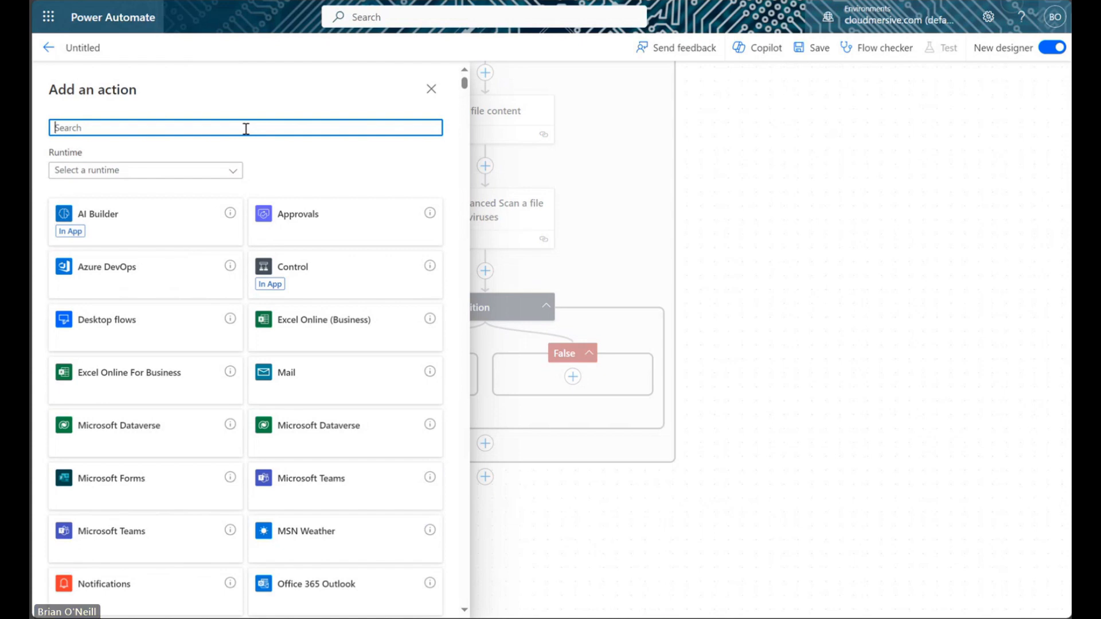
type("delete file")
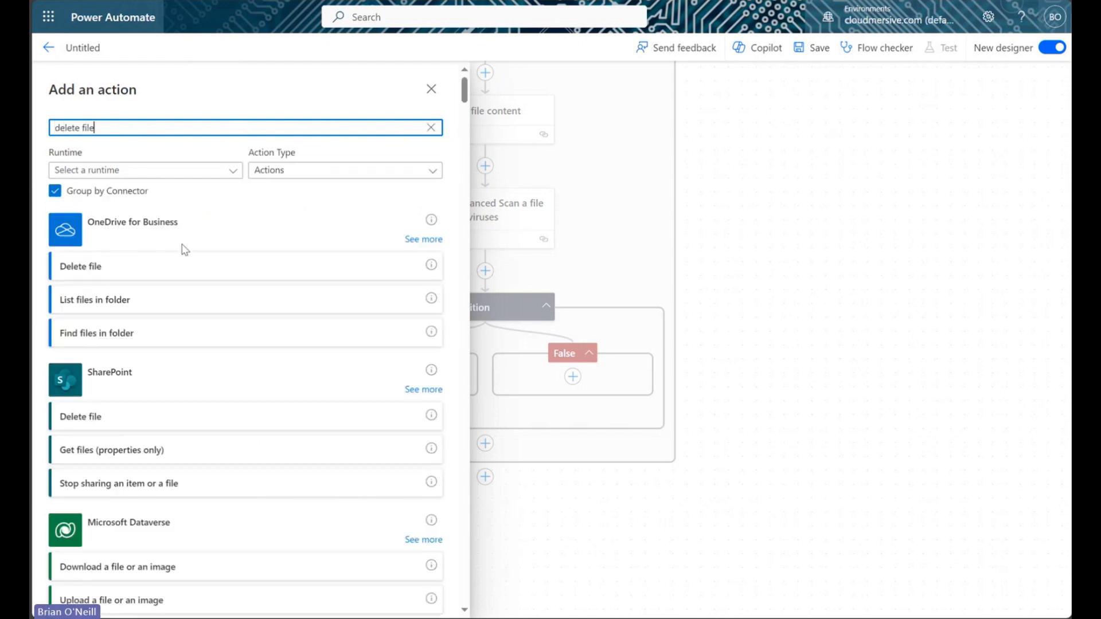
left_click(165, 422)
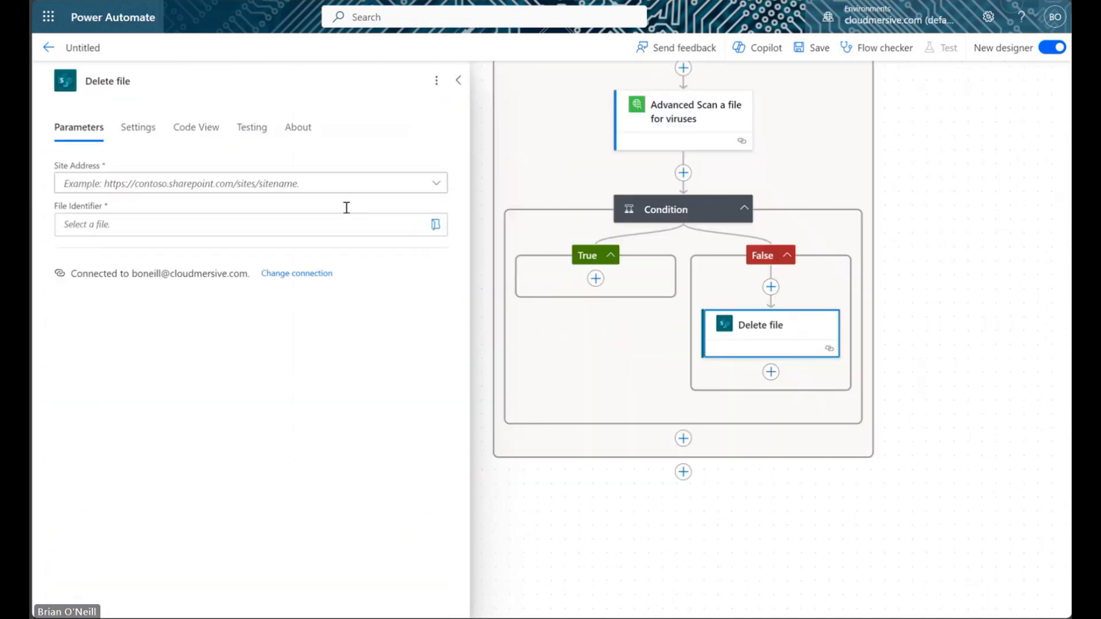
Step: Set Delete file to the TestTeam site, with the Identifier dynamic value from Get files (properties only) as the file identifier
left_click(438, 182)
left_click(319, 208)
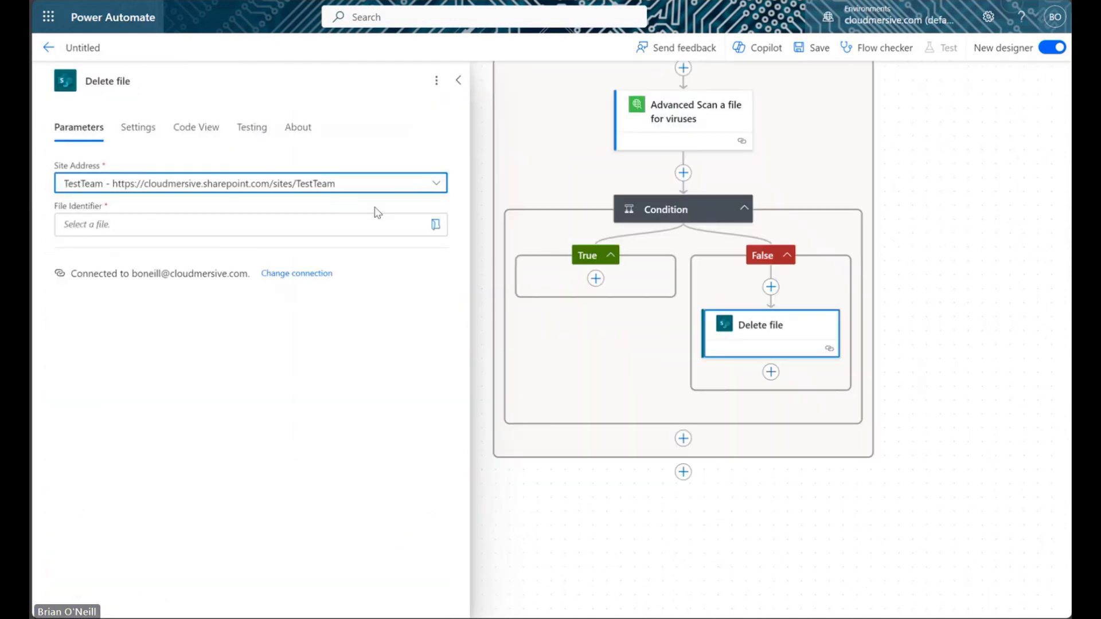
left_click(341, 226)
left_click(45, 210)
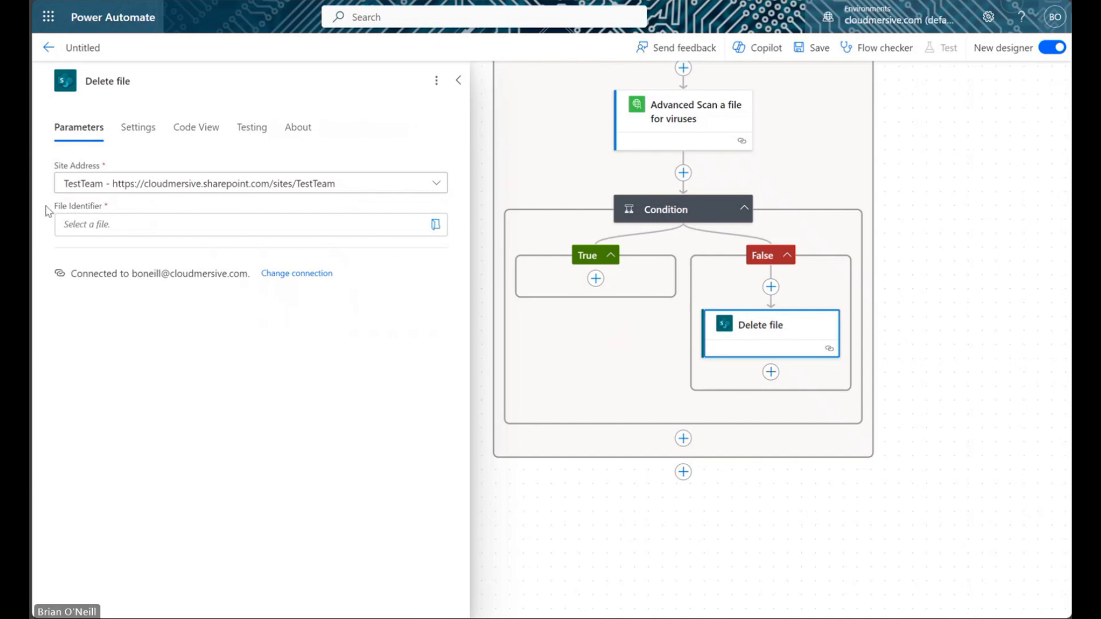
type("identifi")
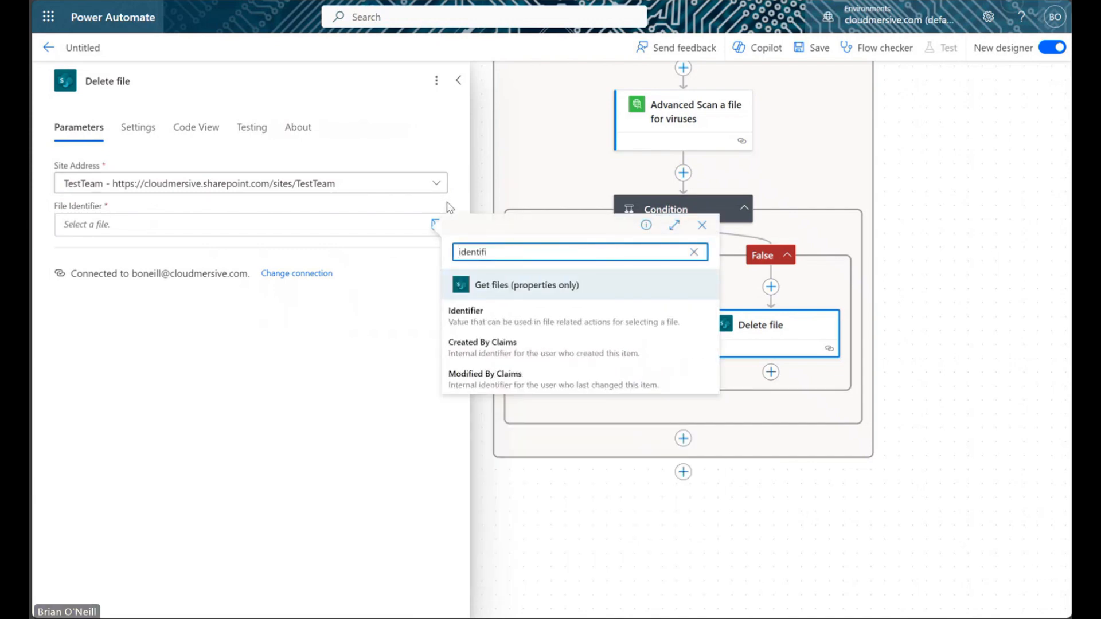
left_click(634, 315)
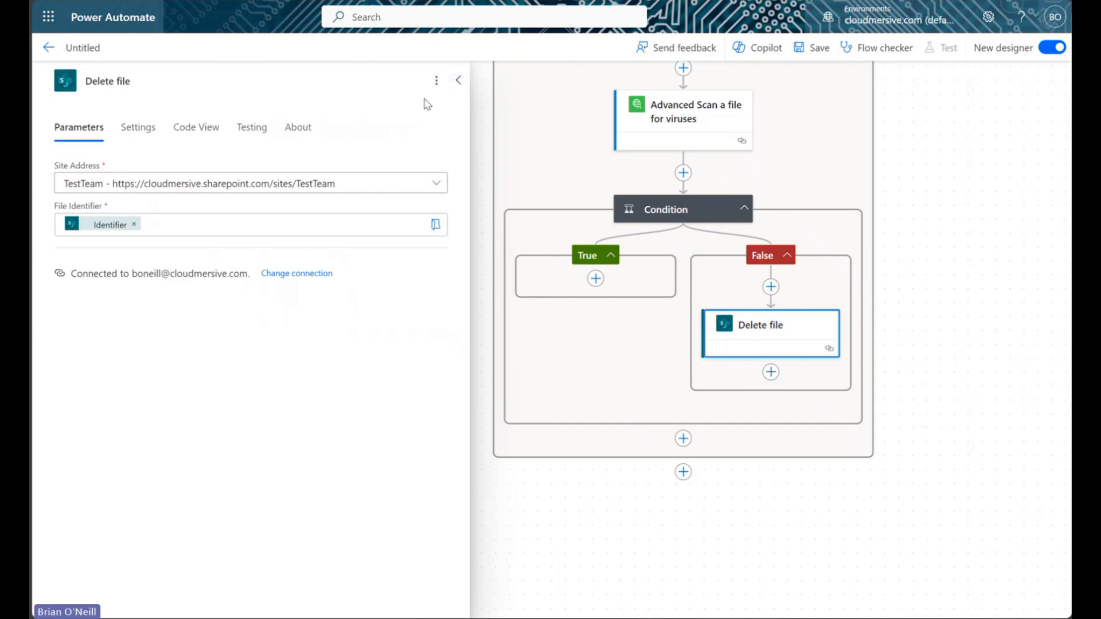
left_click(457, 83)
left_click_drag(435, 165, 265, 250)
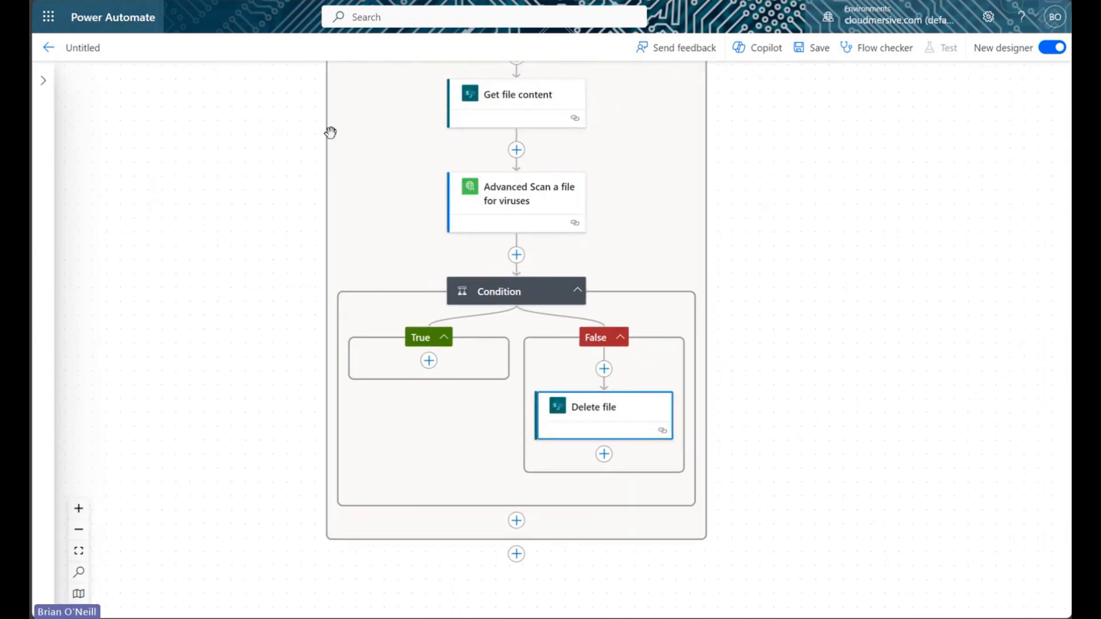
Step: Switch to the TestTeam SharePoint library, upload jsinjection.pdf to the General folder and dismiss the upload notification
left_click(703, 1)
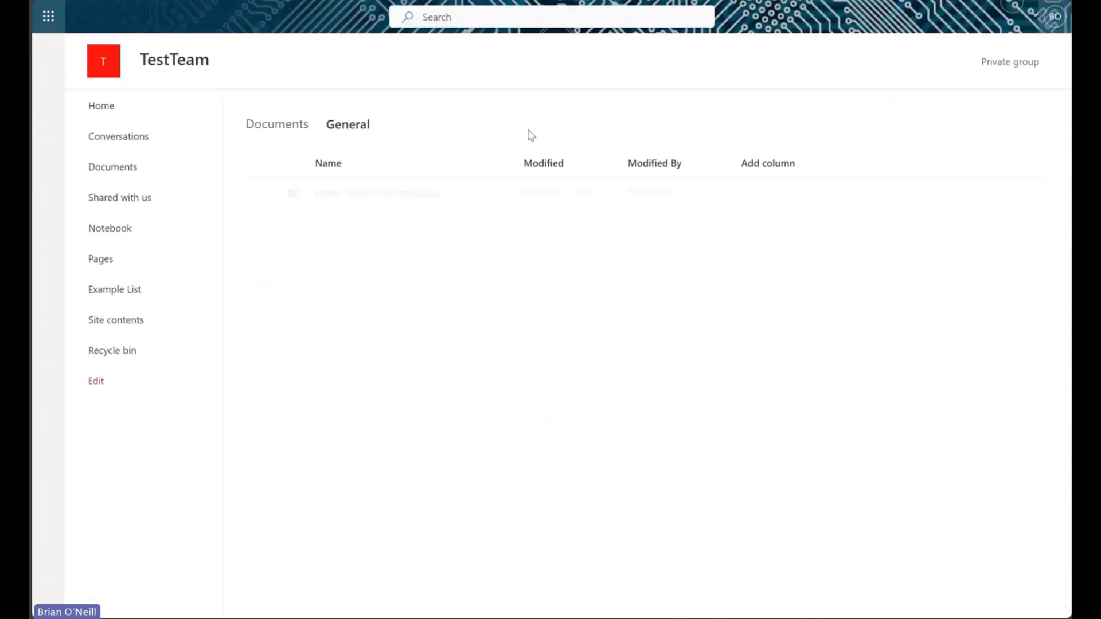
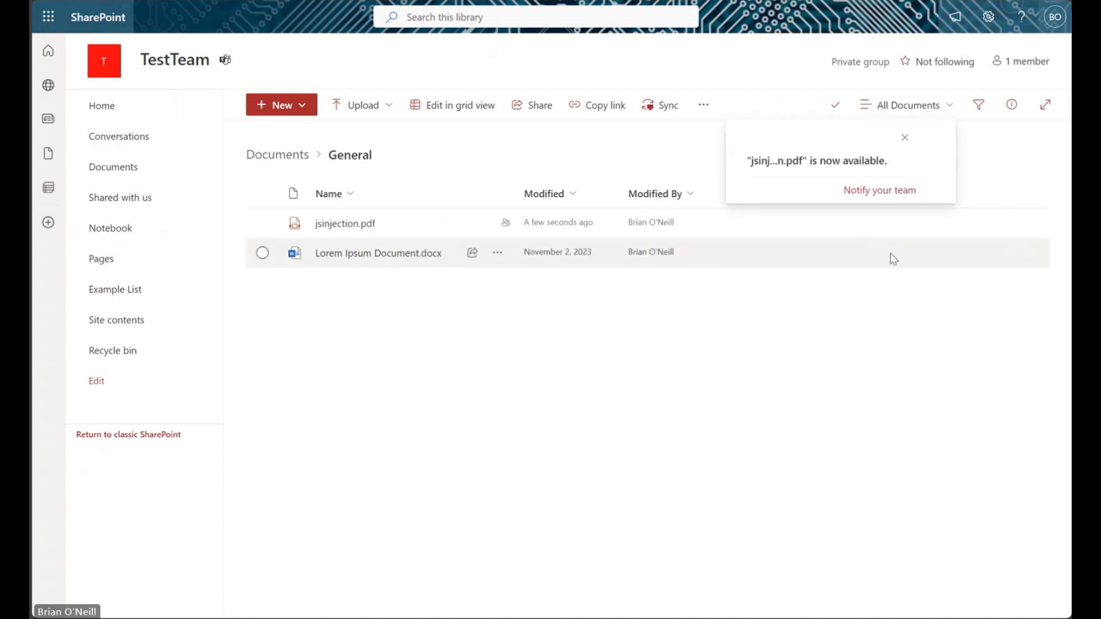
left_click(905, 139)
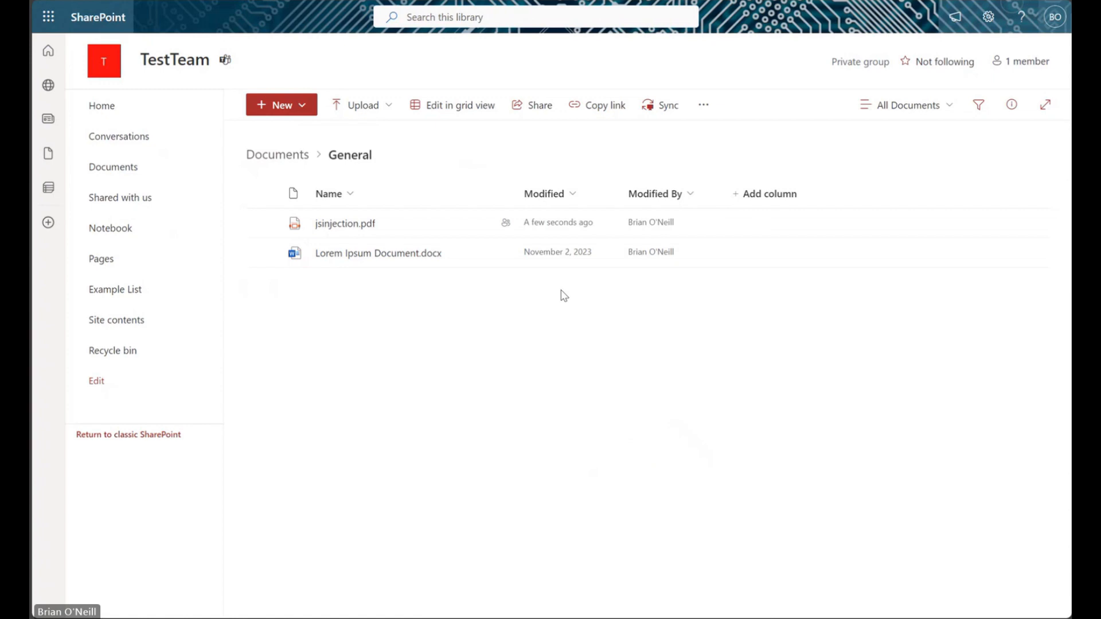
left_click(562, 223)
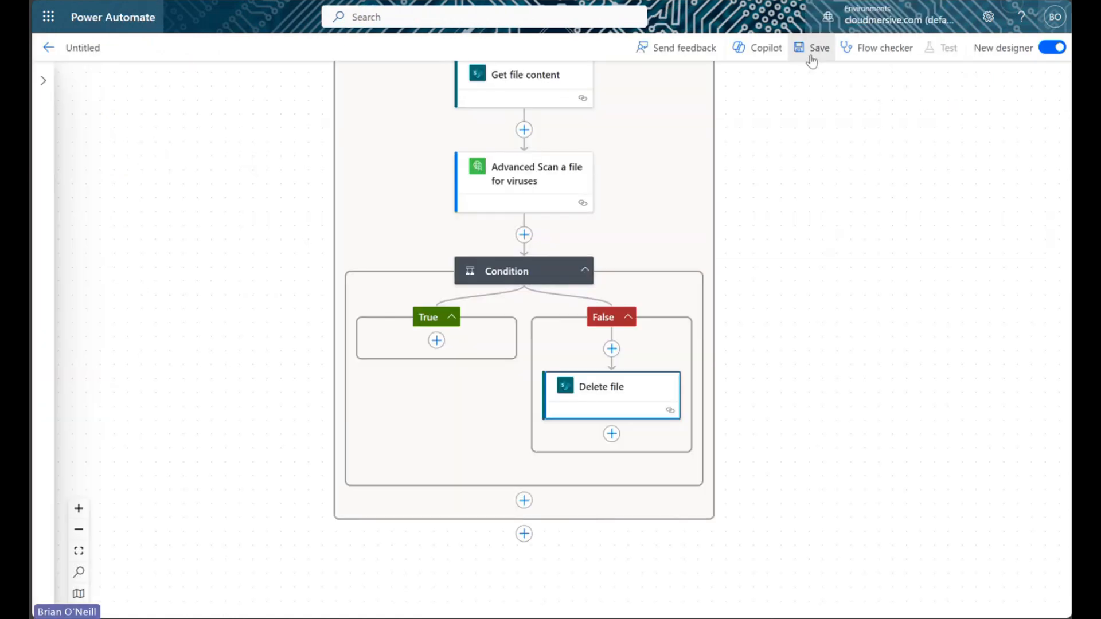
Step: Return to Power Automate, save the flow and run a test of it
left_click(811, 49)
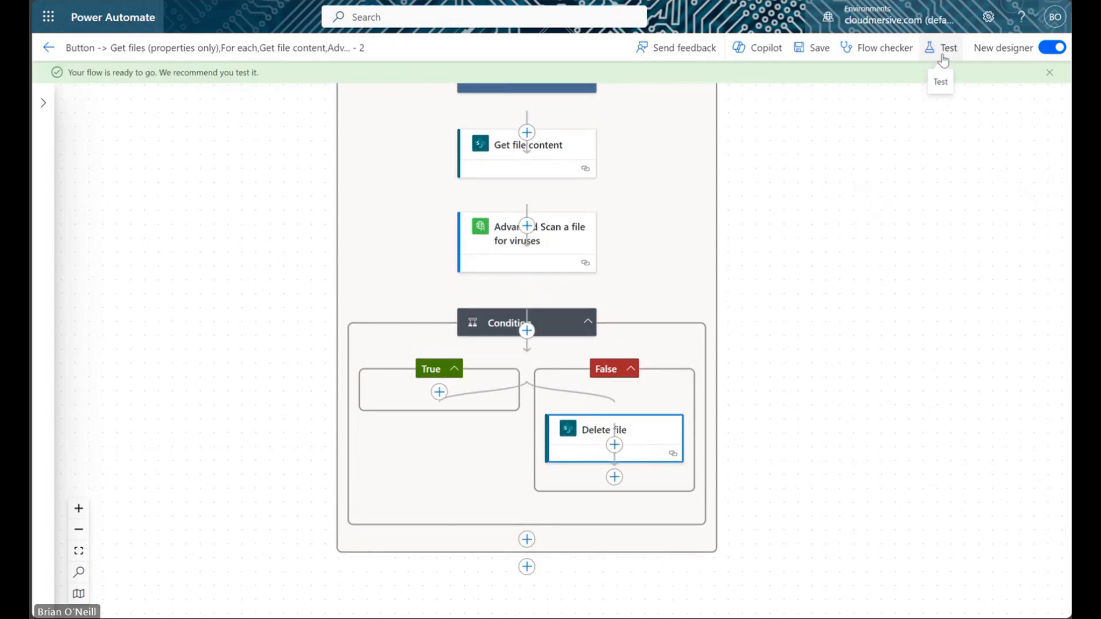
left_click(946, 51)
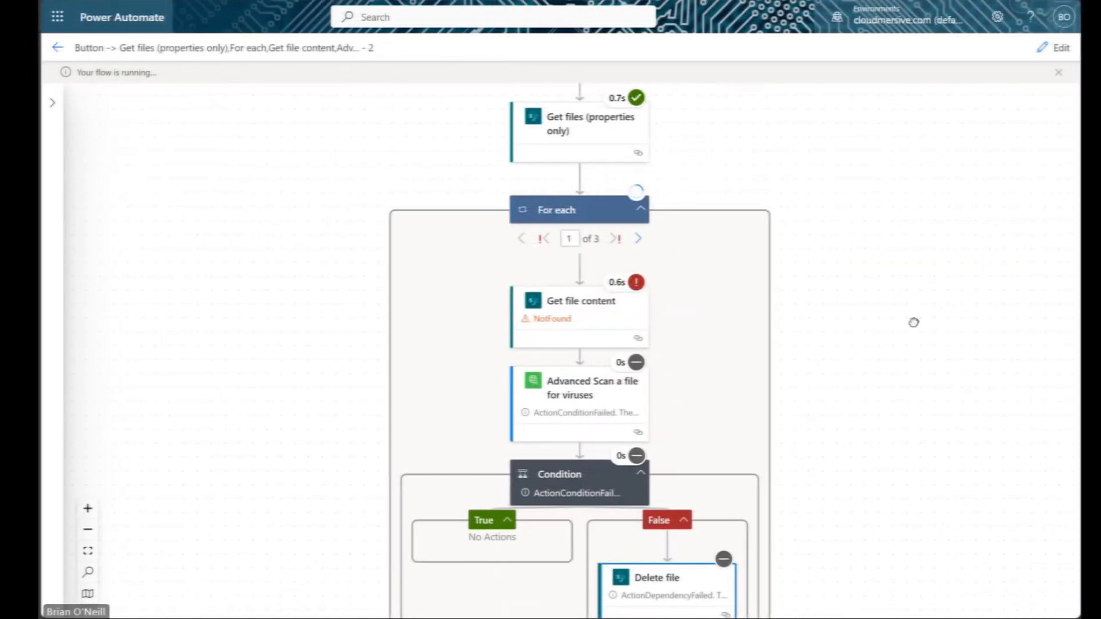
left_click_drag(912, 320, 903, 252)
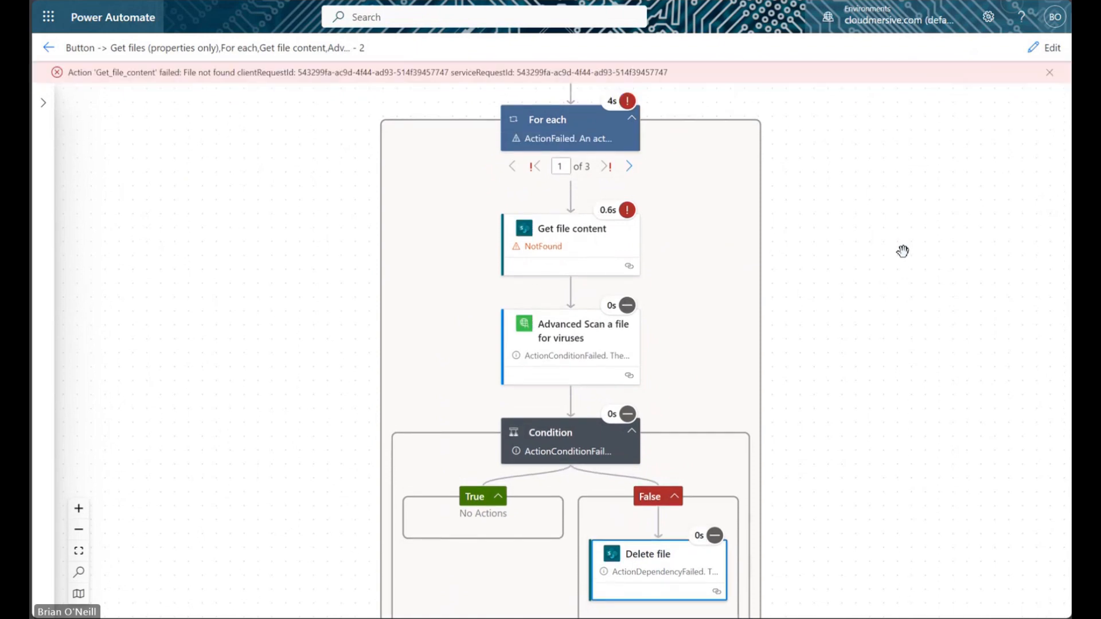
Step: Inspect the run details of Get file content in the first For each iteration, examining the id input parameter, and close the details
mouse_move(918, 369)
left_mouse_down()
mouse_move(920, 323)
mouse_move(920, 358)
left_mouse_up()
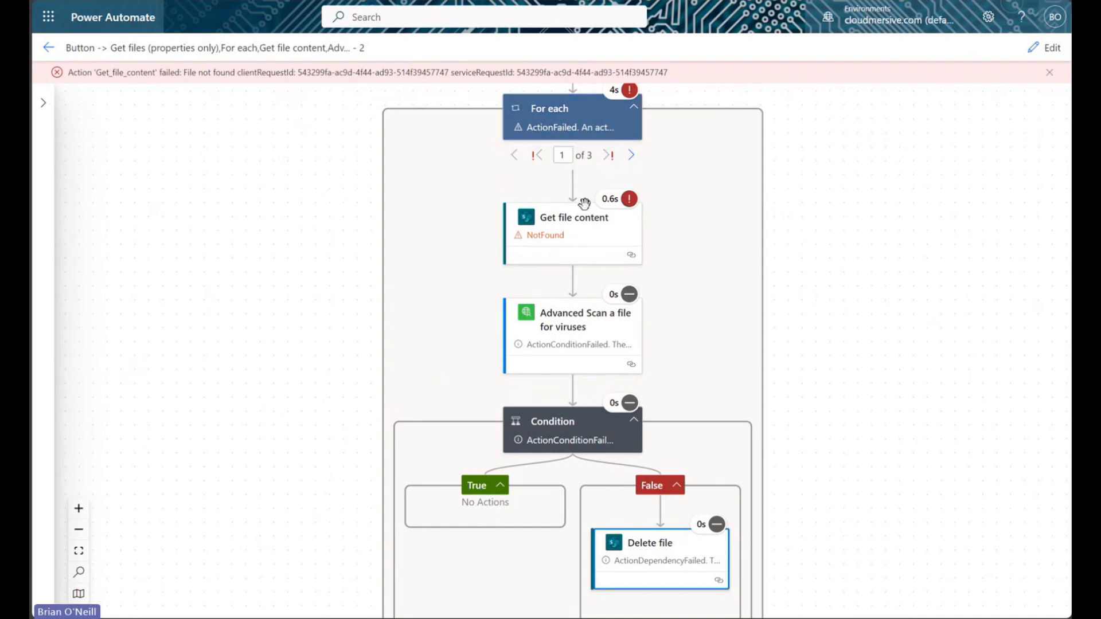
left_click(576, 241)
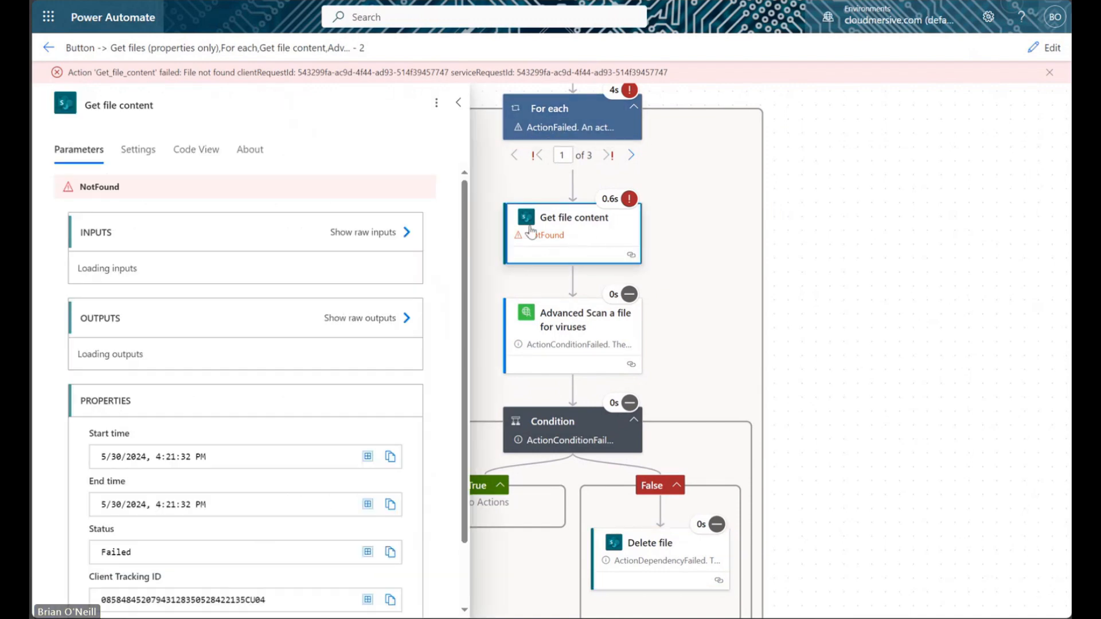
scroll(243, 425, "down", 2)
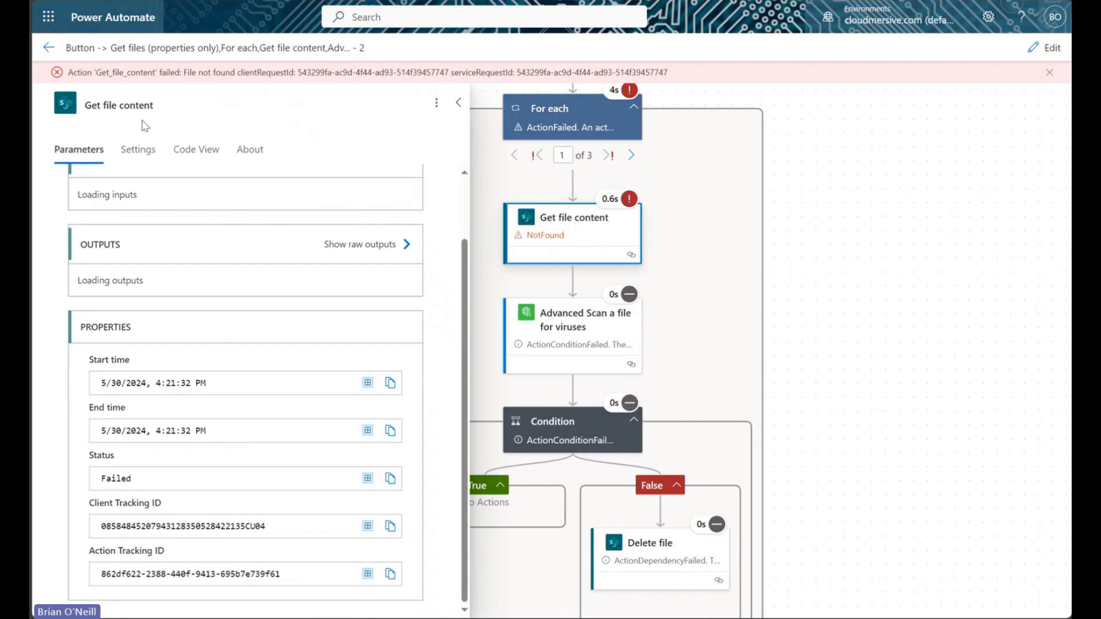
scroll(135, 205, "up", 2)
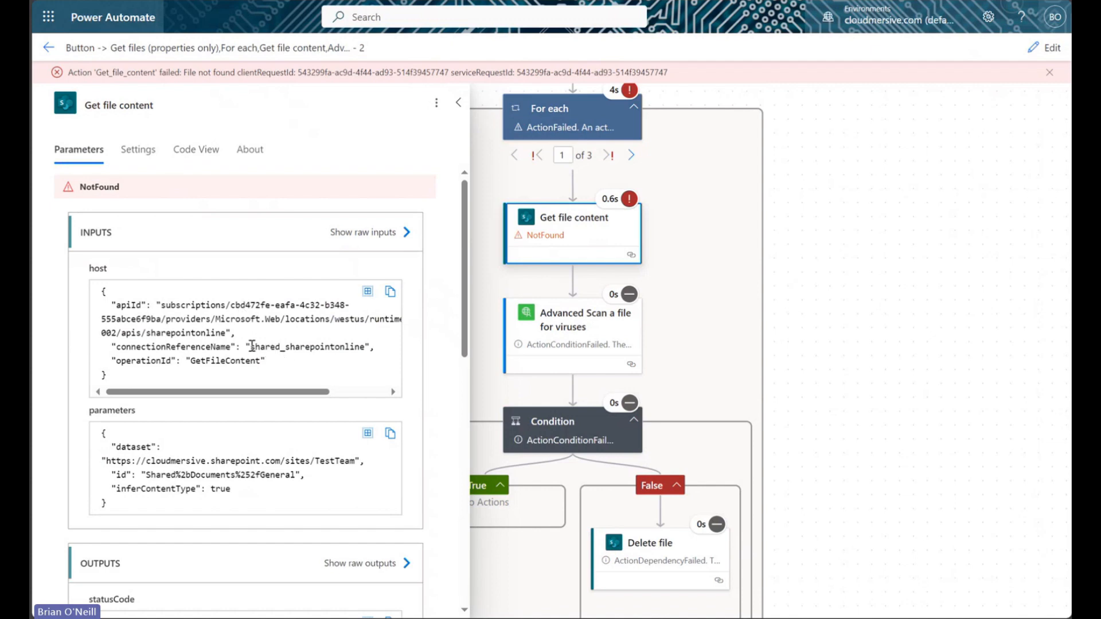
double_click(221, 475)
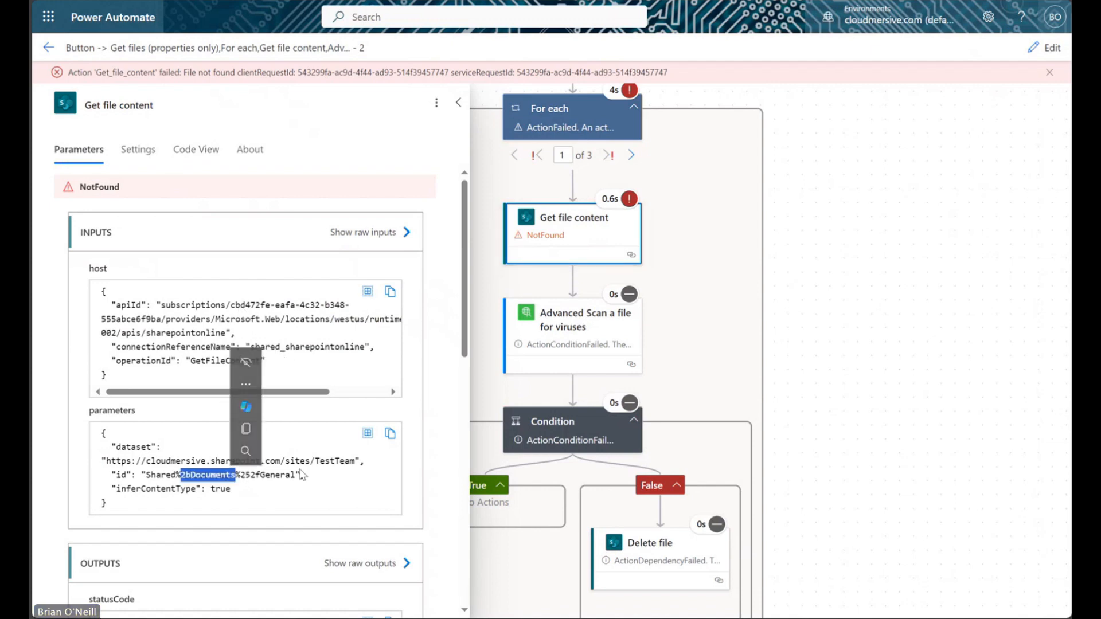
left_click_drag(300, 475, 145, 476)
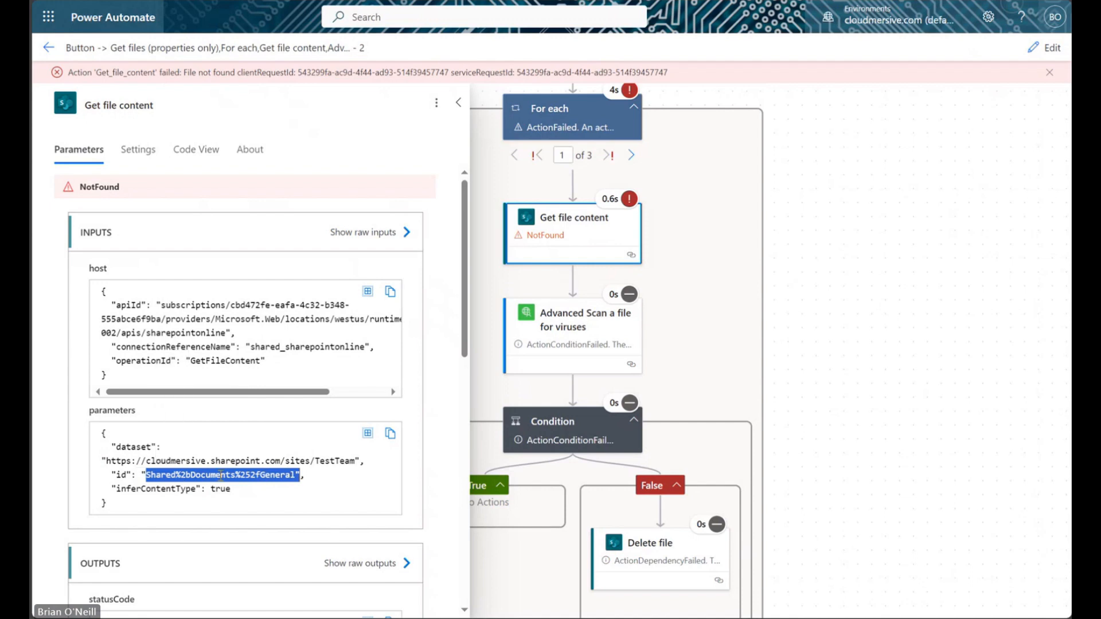
left_click(459, 102)
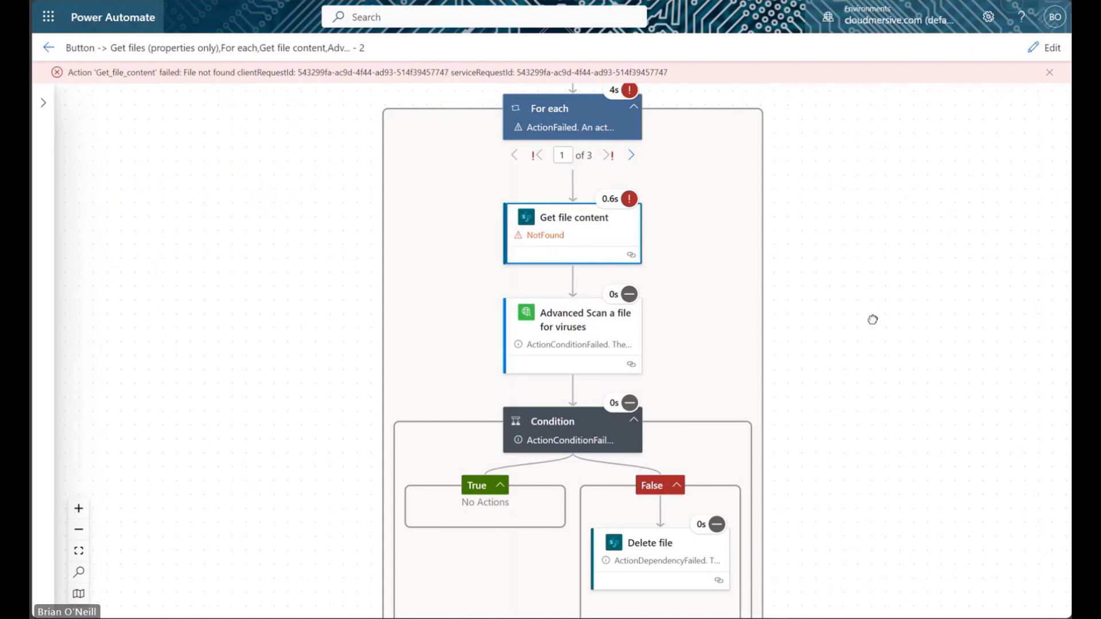
Step: Review the action results of the second and third For each iterations in the test run
left_click_drag(873, 320, 859, 297)
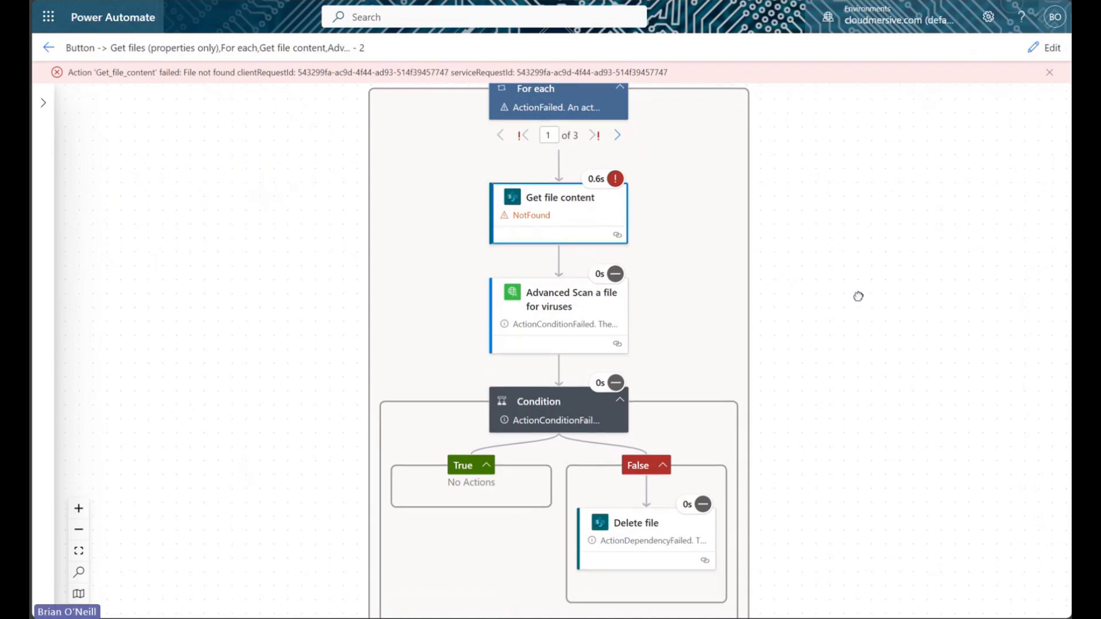
left_click(620, 136)
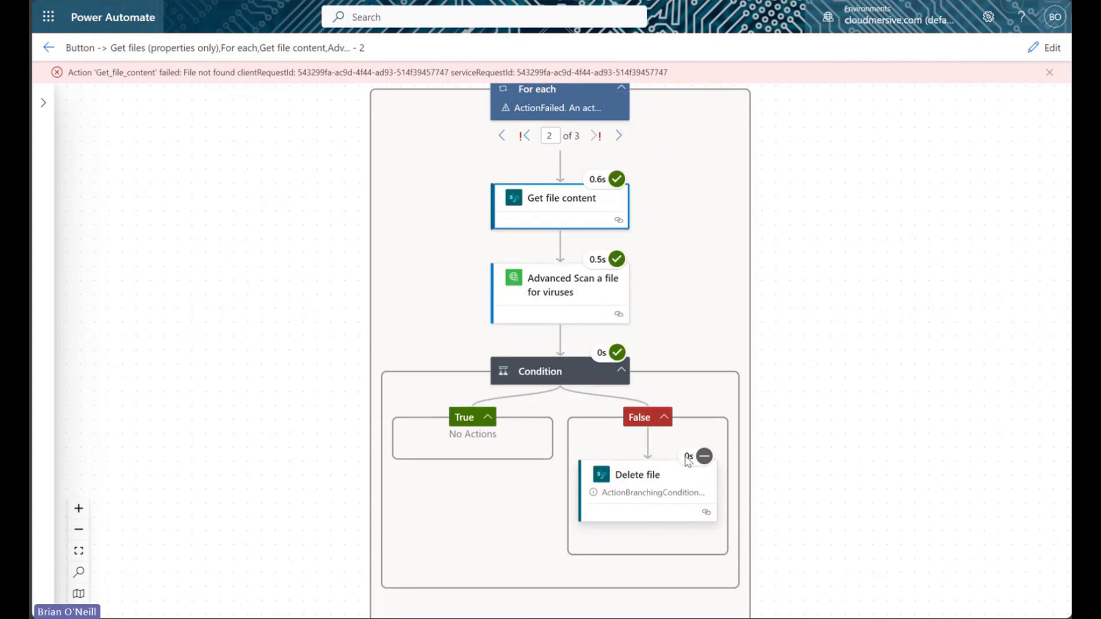
left_click(619, 136)
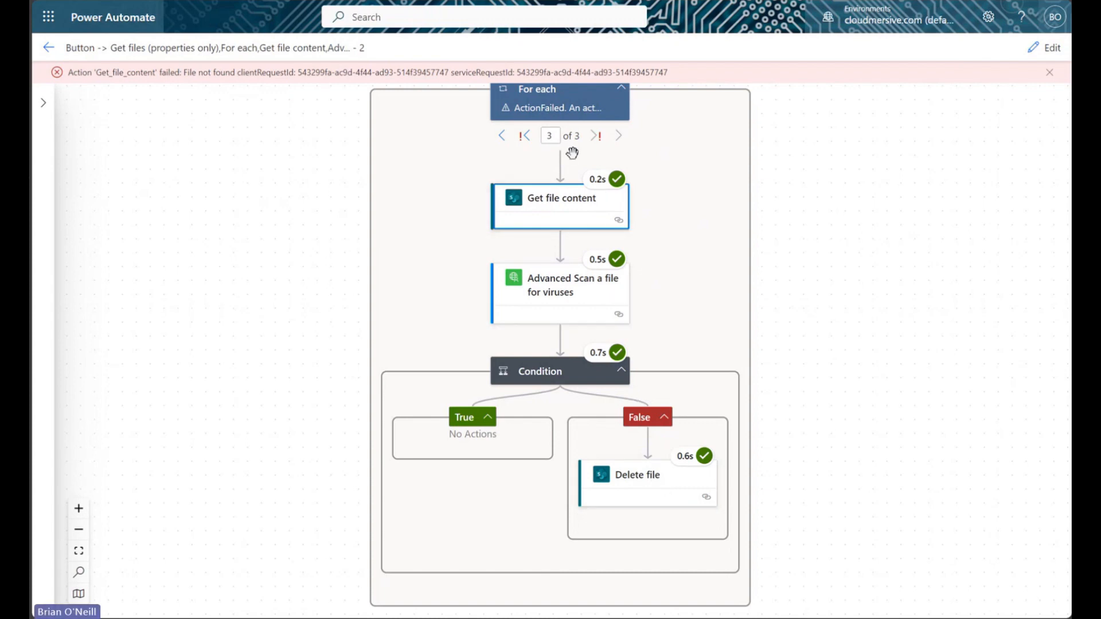
Step: Switch to SharePoint and check which files remain in the TestTeam library's General folder
left_click(415, 1)
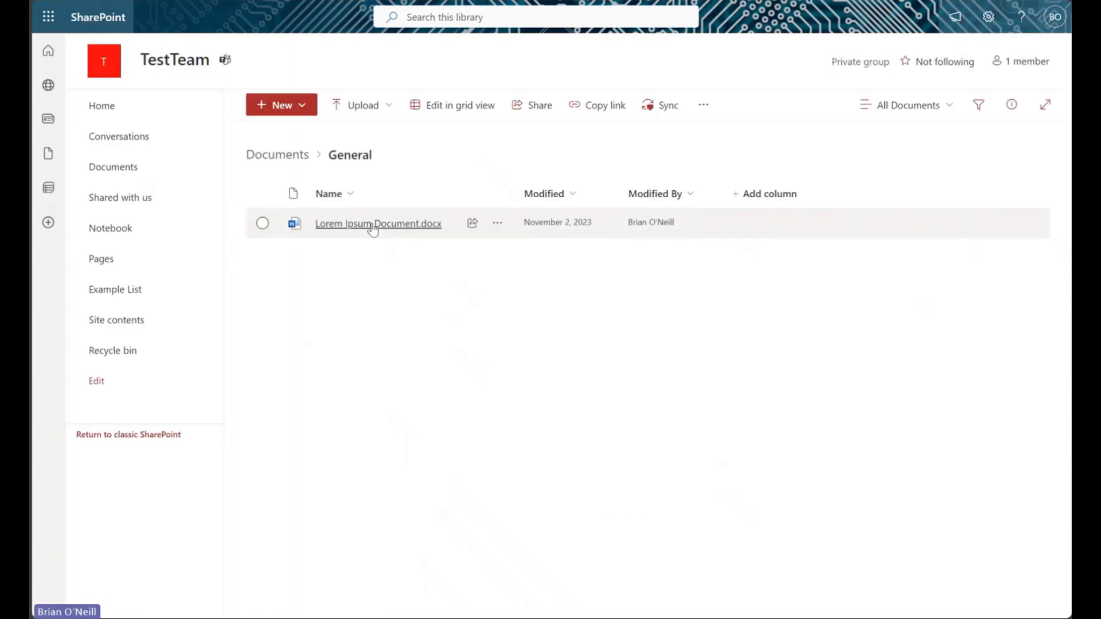
mouse_move(361, 228)
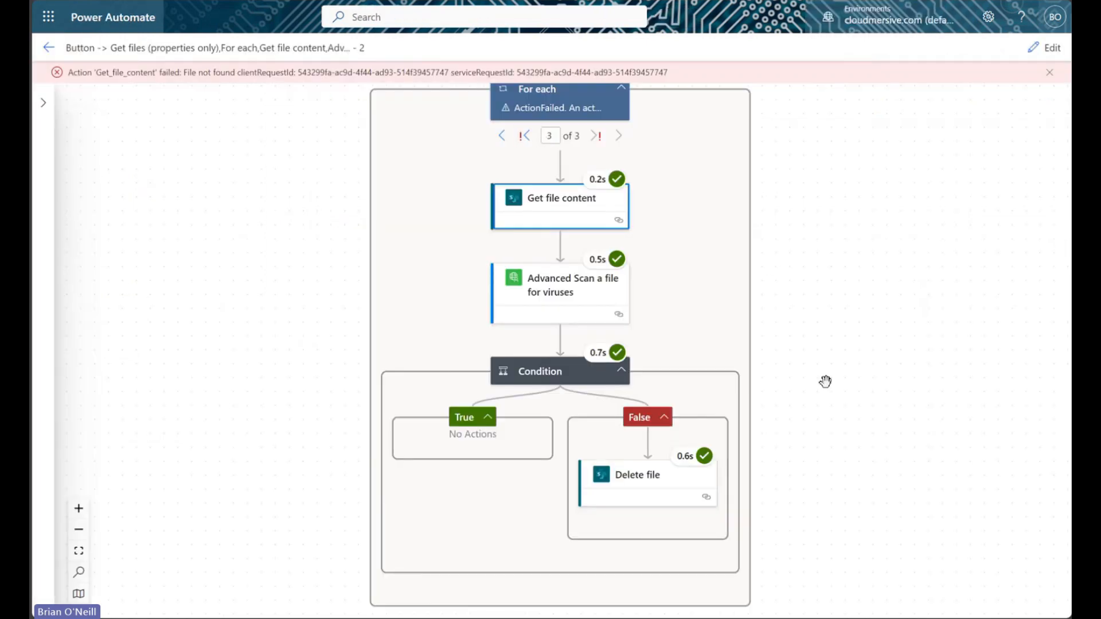
left_click_drag(826, 381, 783, 415)
mouse_move(866, 285)
left_mouse_down()
mouse_move(872, 573)
mouse_move(880, 359)
mouse_move(865, 253)
mouse_move(878, 295)
left_mouse_up()
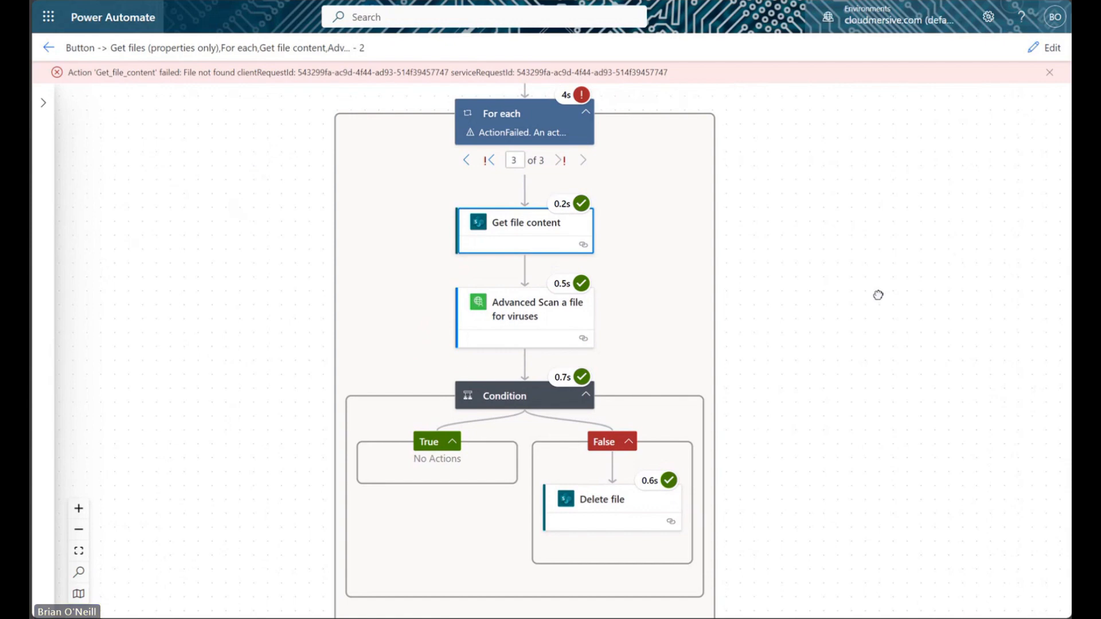
left_click_drag(878, 294, 881, 298)
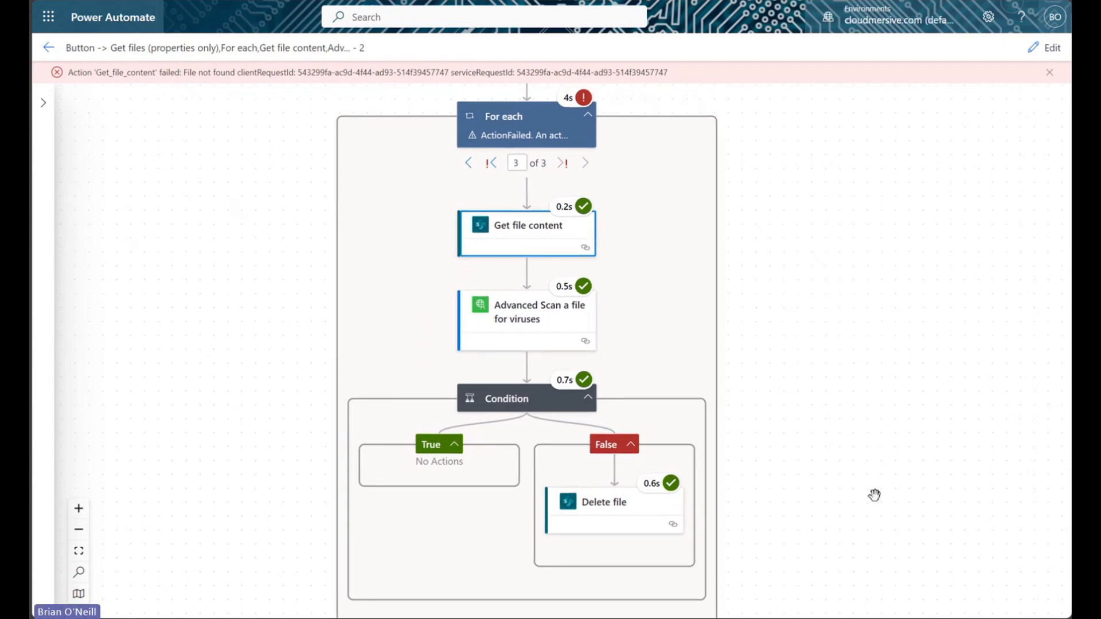